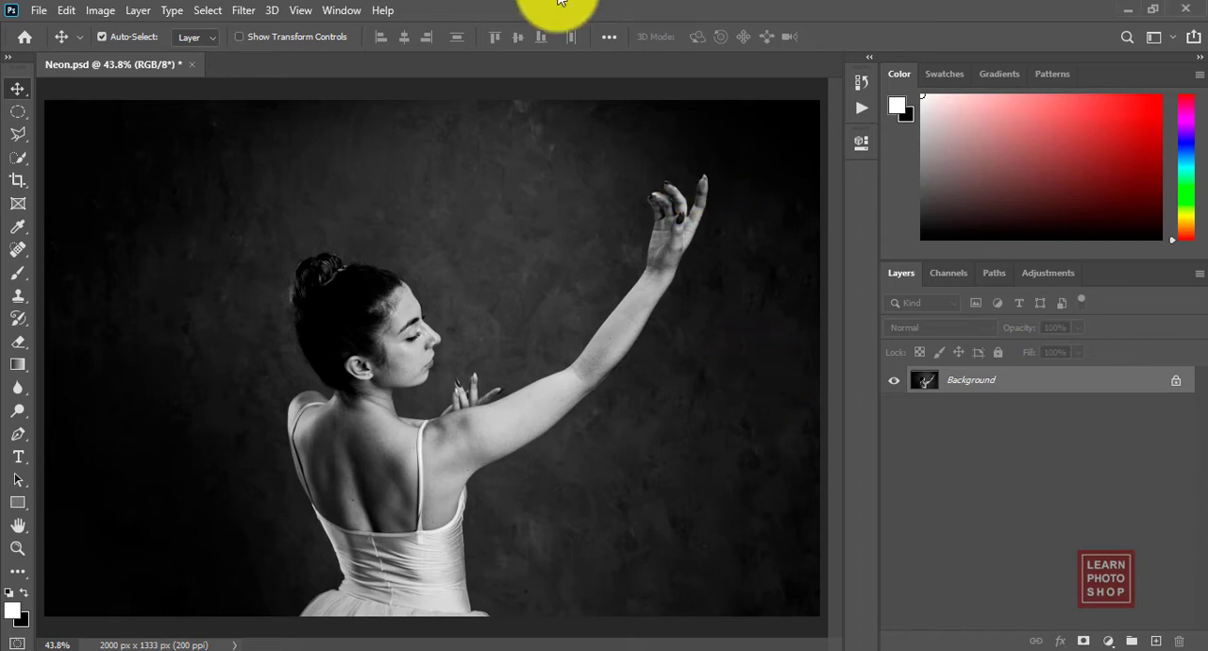
Step: Add the text "Ballet" in white Arizonia Regular above the dancer's head
key(t)
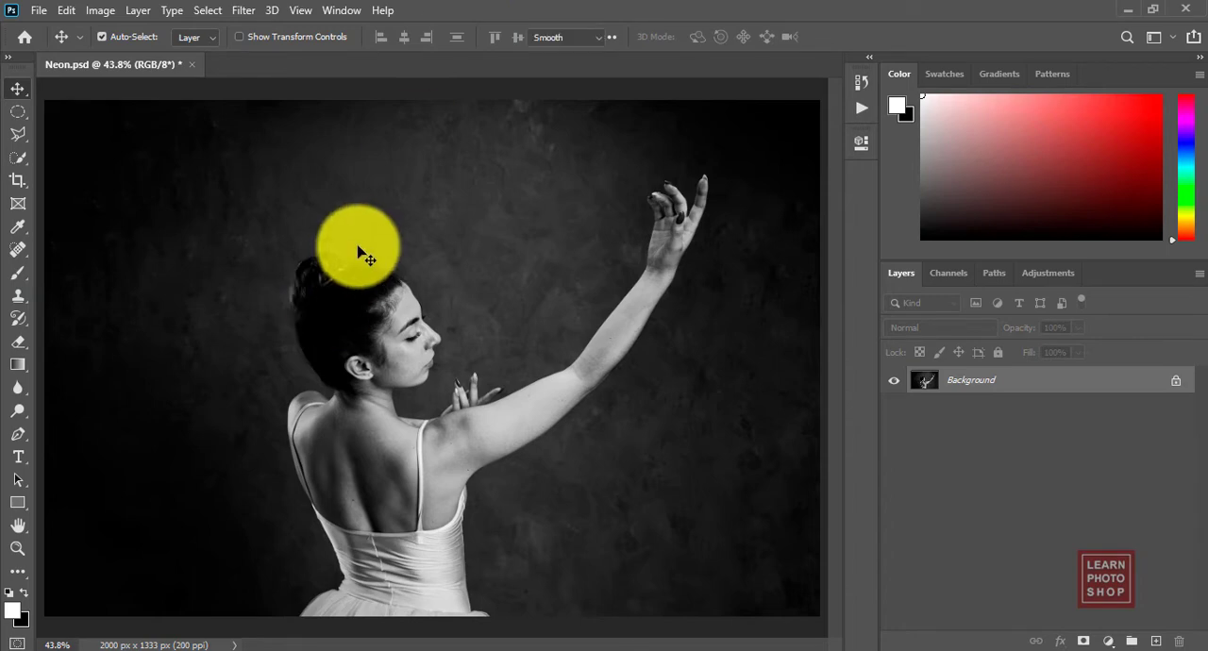
click(313, 206)
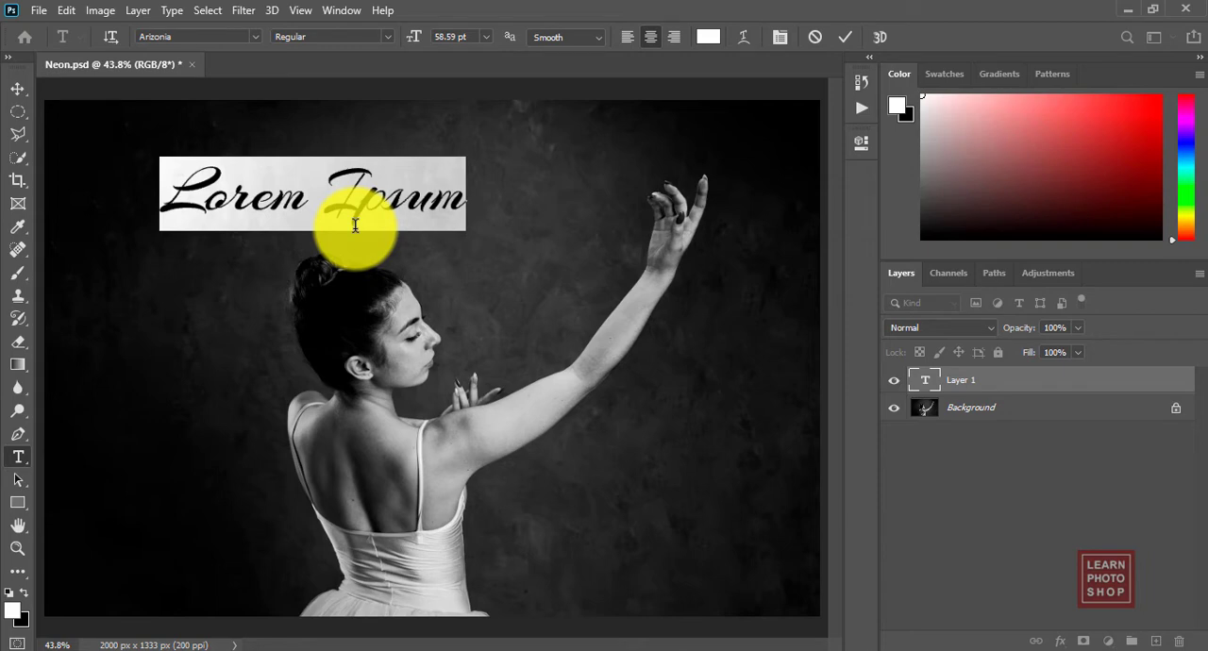
text(Ballet)
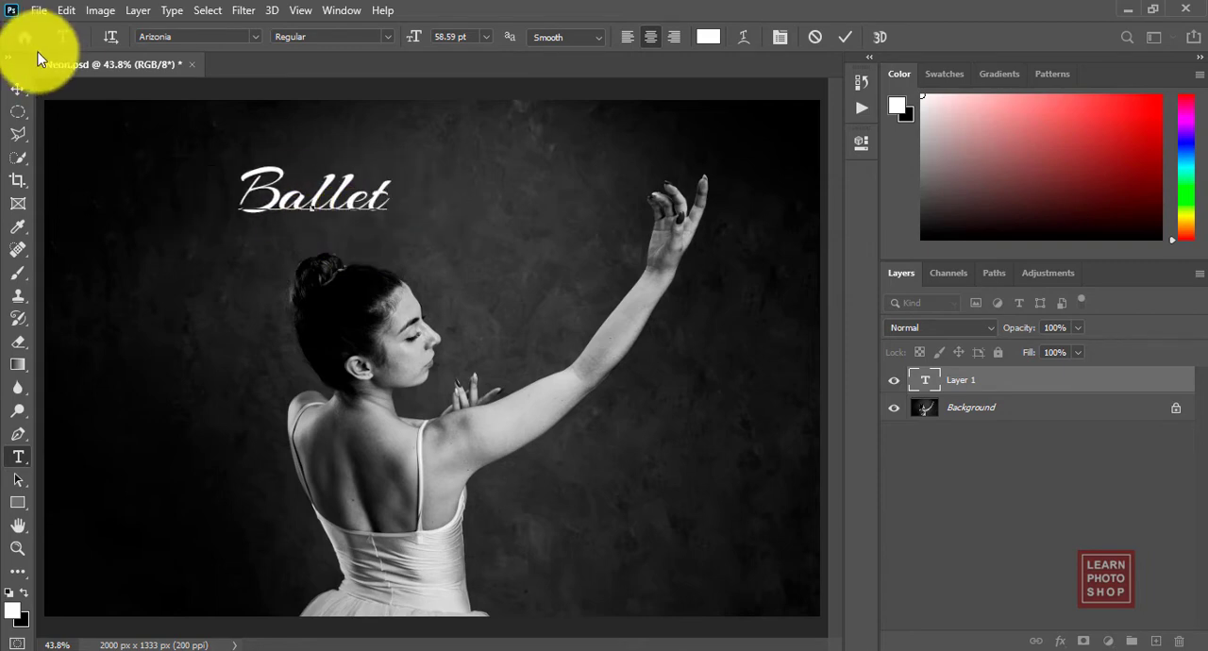
Step: Enlarge the "Ballet" text to 125 pt and move it slightly right and down over the dancer
key(ctrl+a)
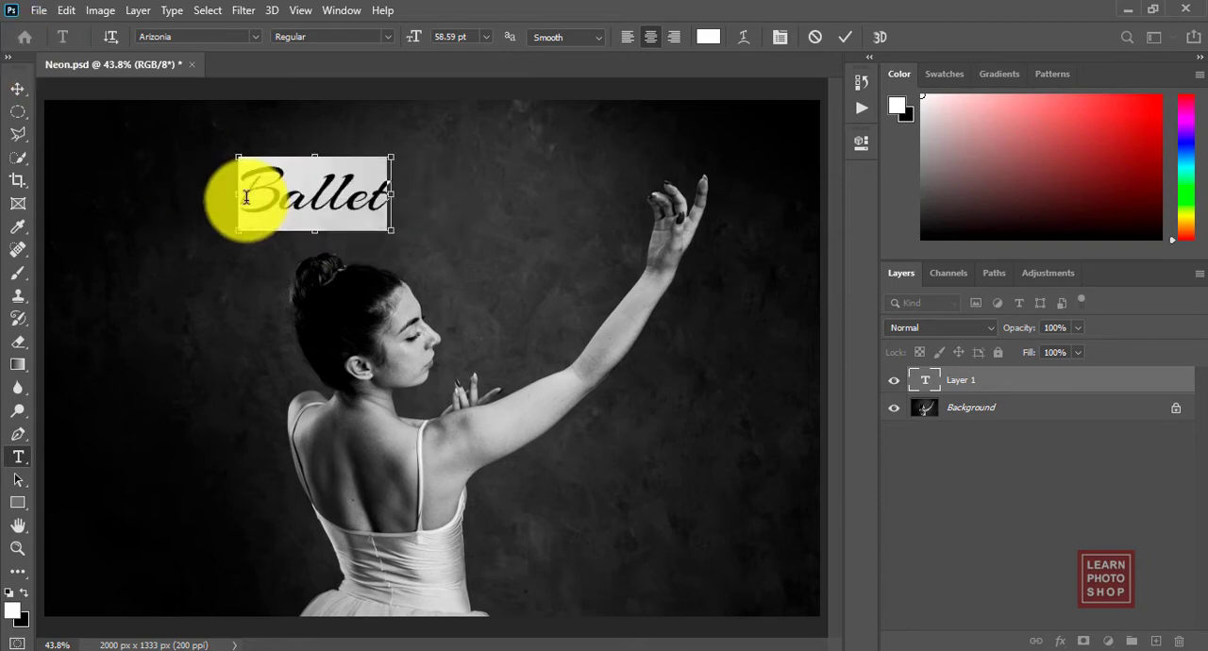
click(451, 36)
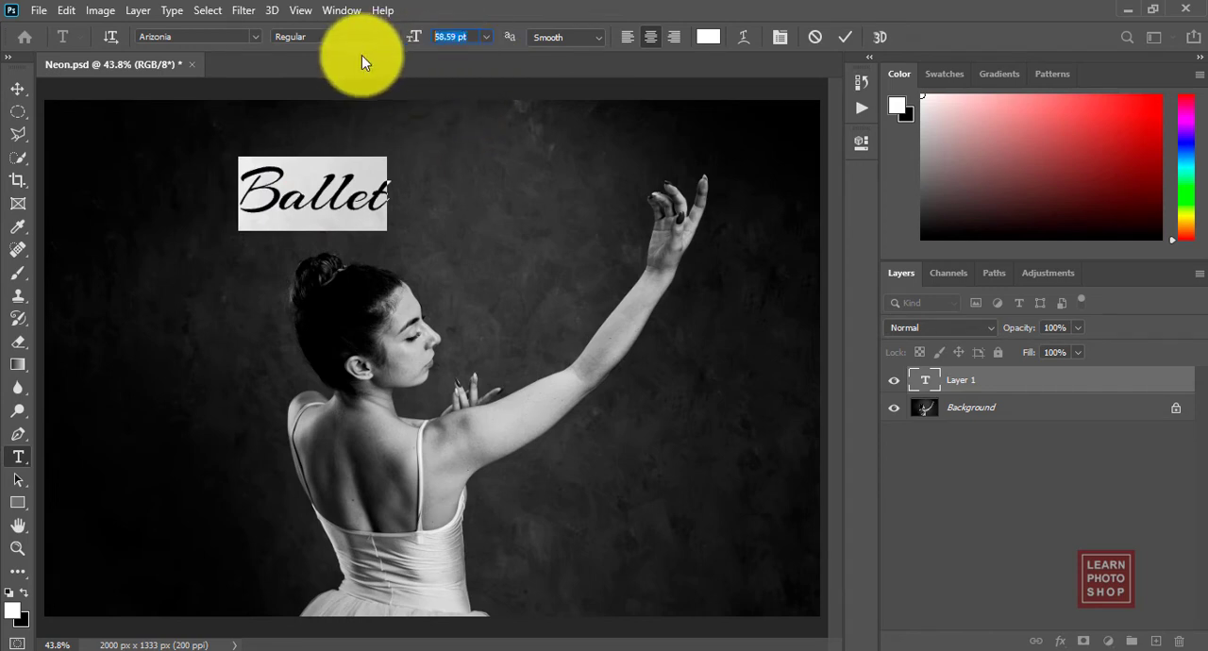
text(125)
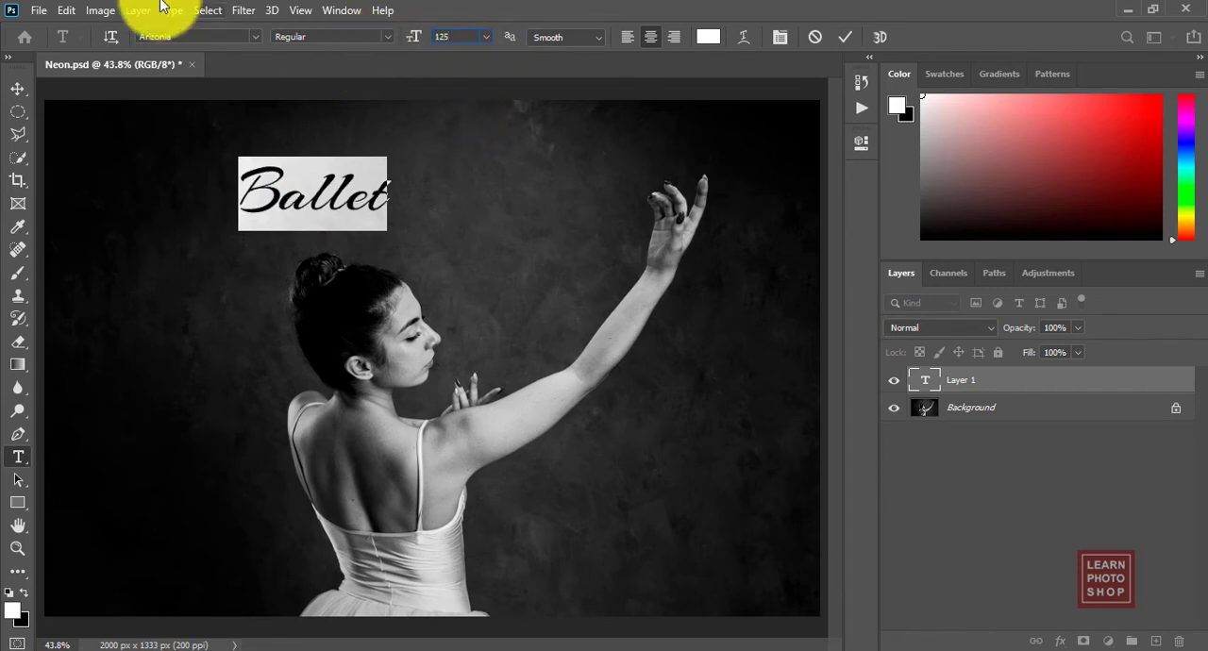
click(20, 89)
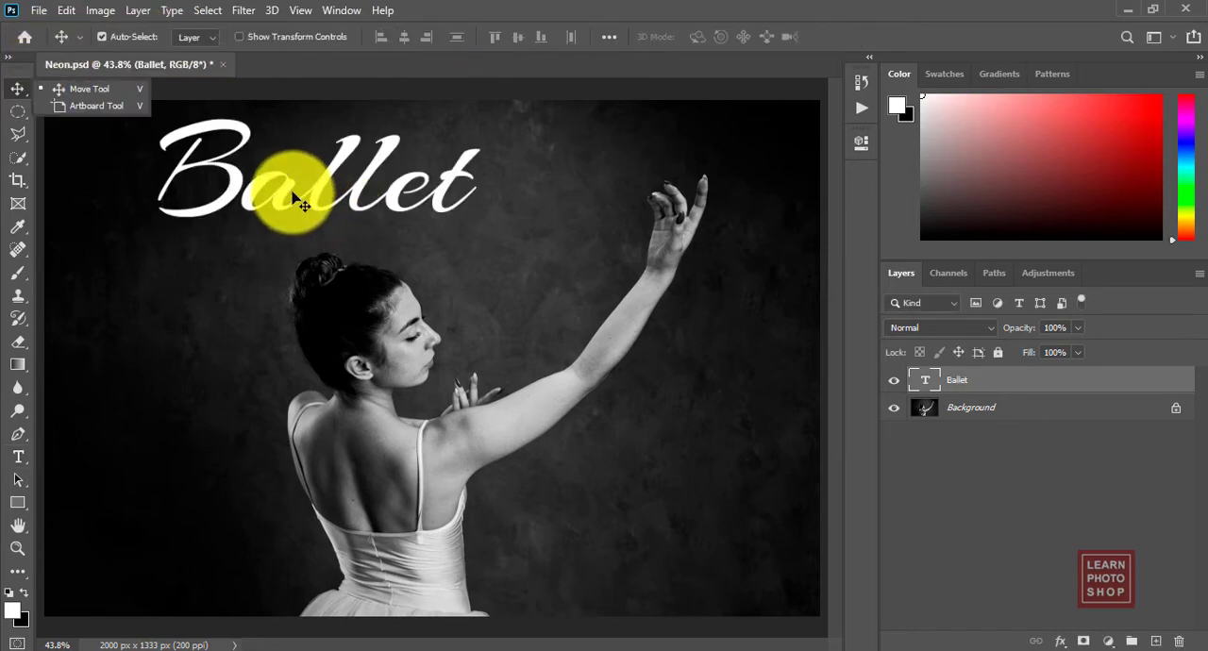
drag(292, 199, 365, 207)
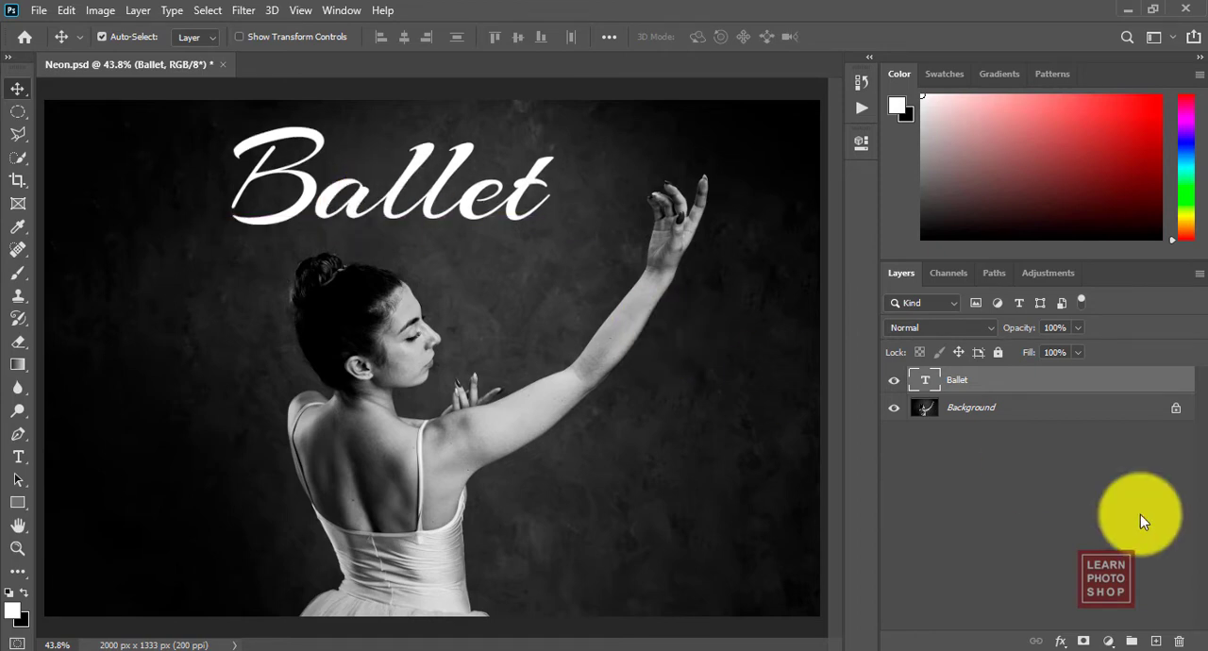
Step: Add a 3 px outside stroke in pink #e935eb to the Ballet text layer
double_click(1112, 385)
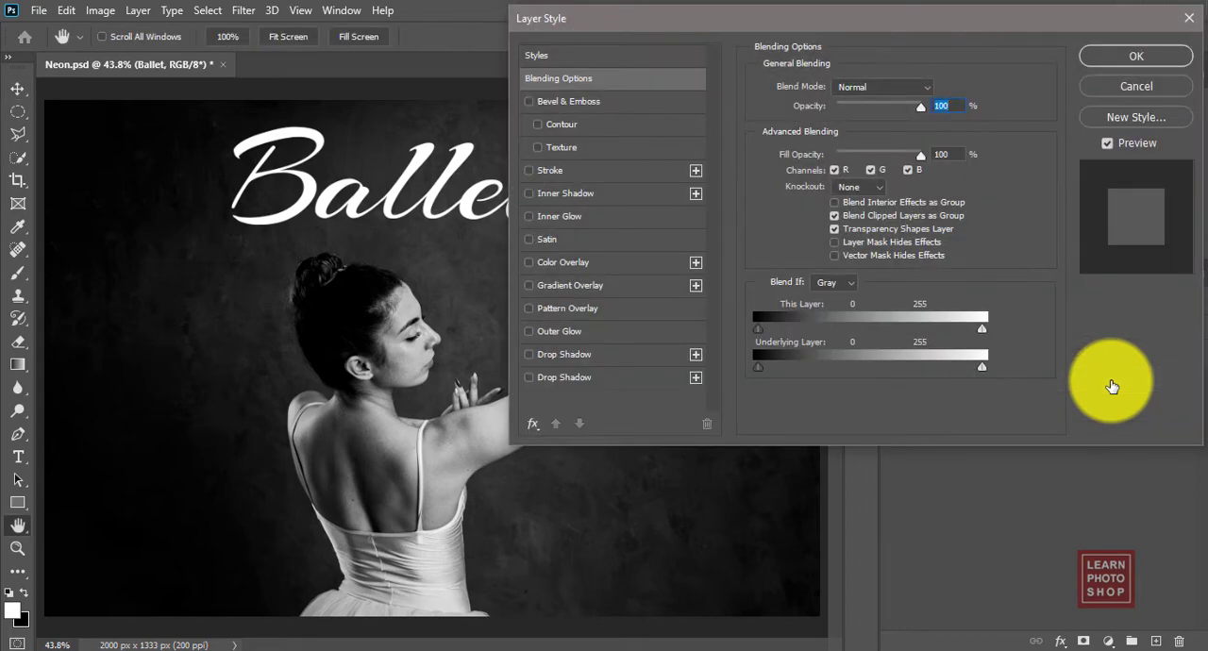
click(531, 172)
click(568, 170)
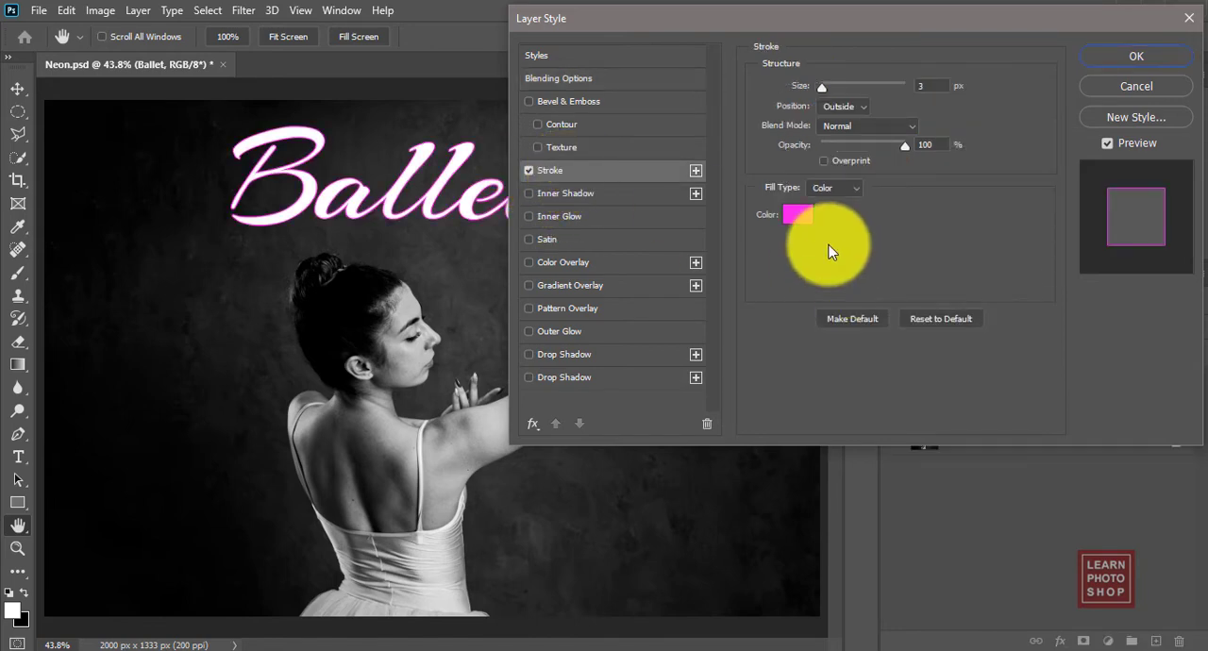
click(800, 219)
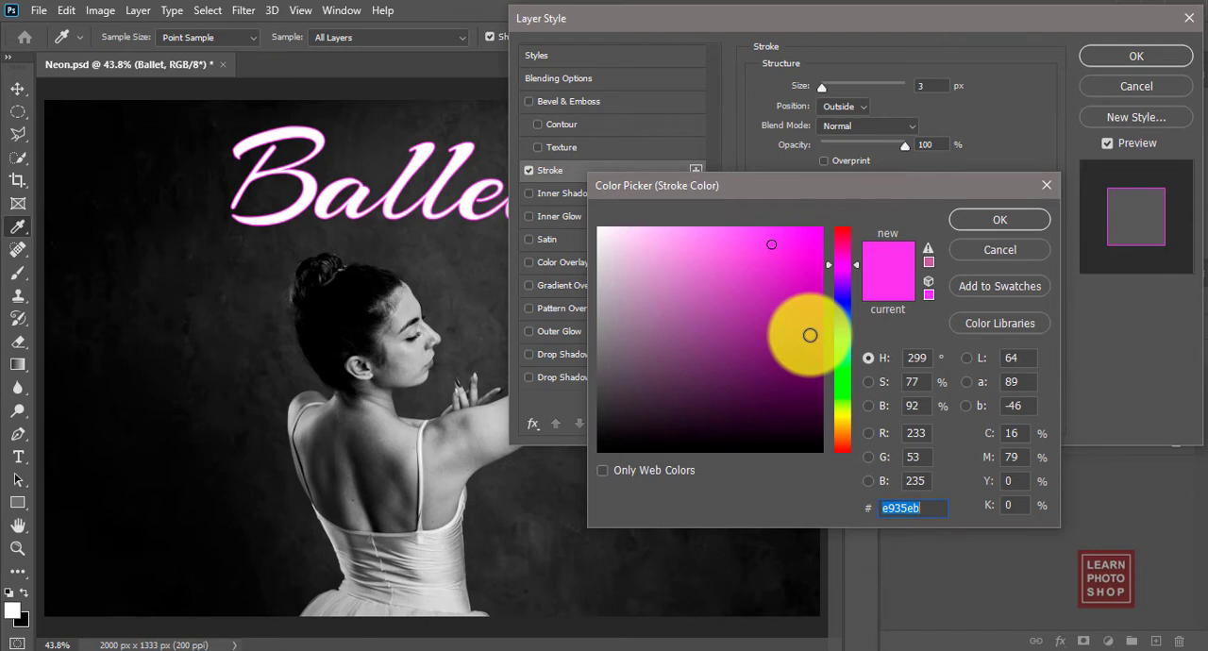
click(971, 221)
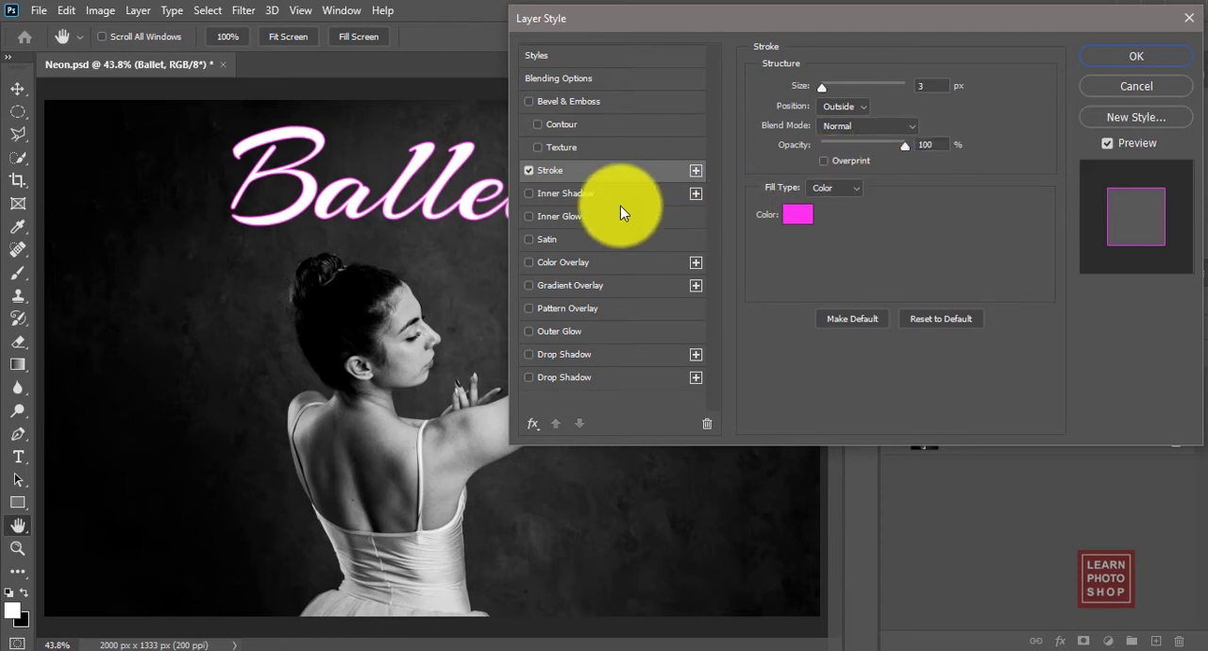
Step: Add a Vivid Light inner shadow with 70 px distance and 135 px size, plus a pink inner glow at 50% opacity
click(535, 193)
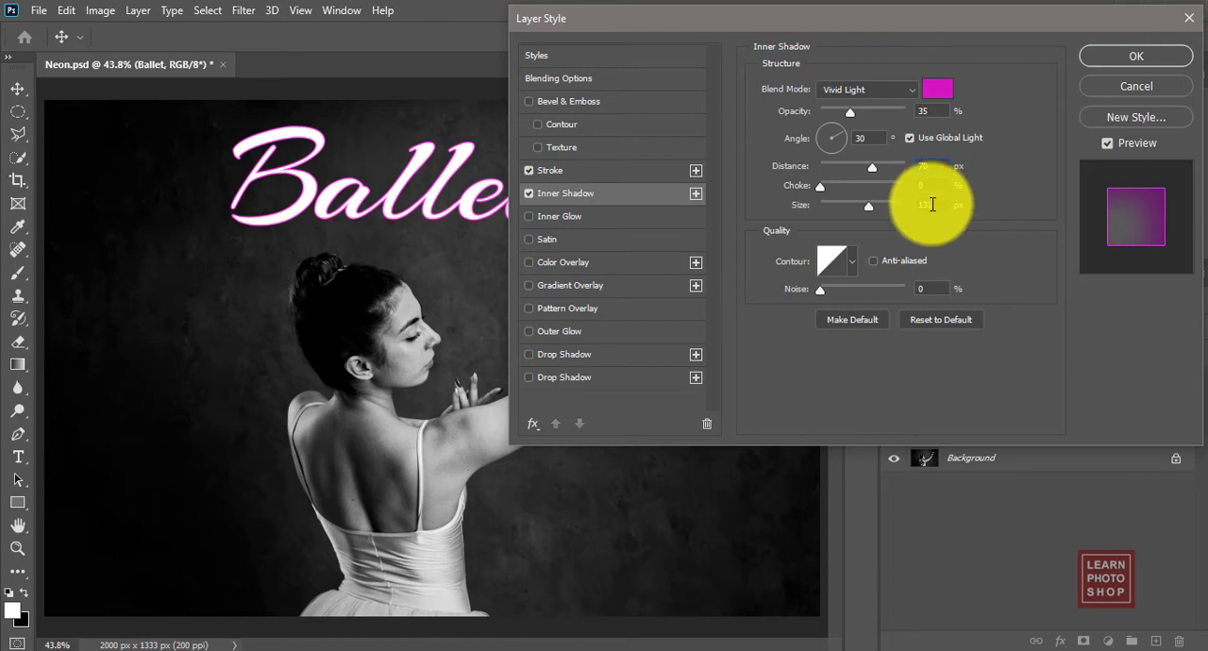
text(135)
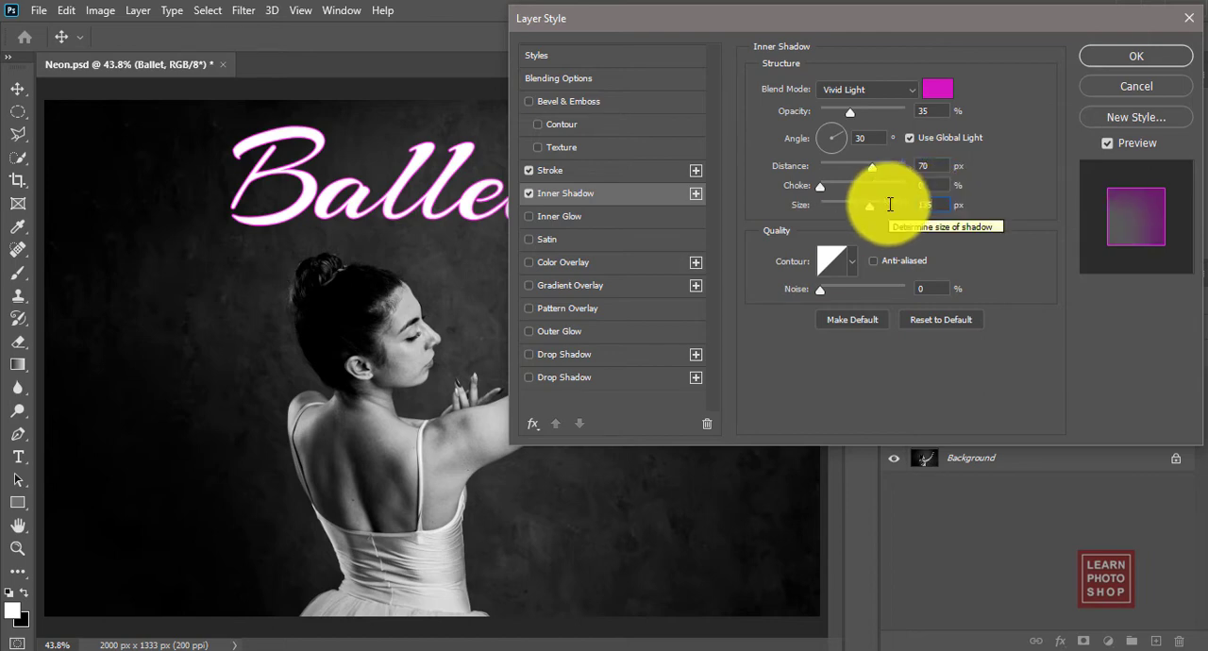
click(605, 216)
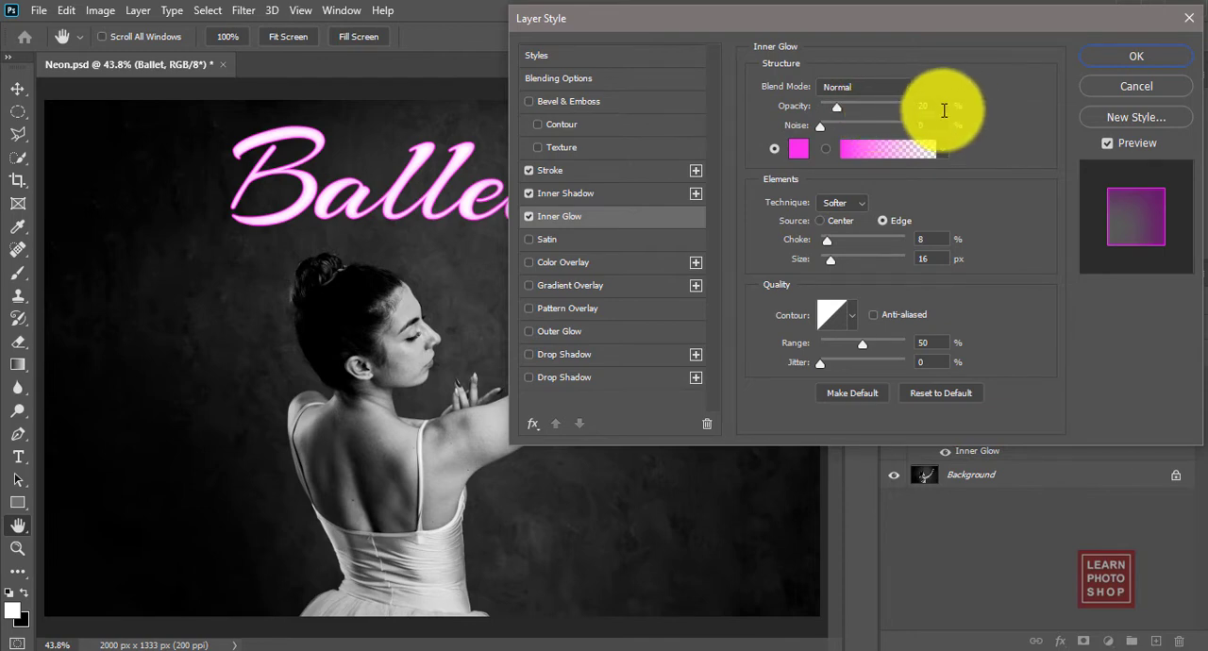
drag(943, 110, 895, 108)
text(50)
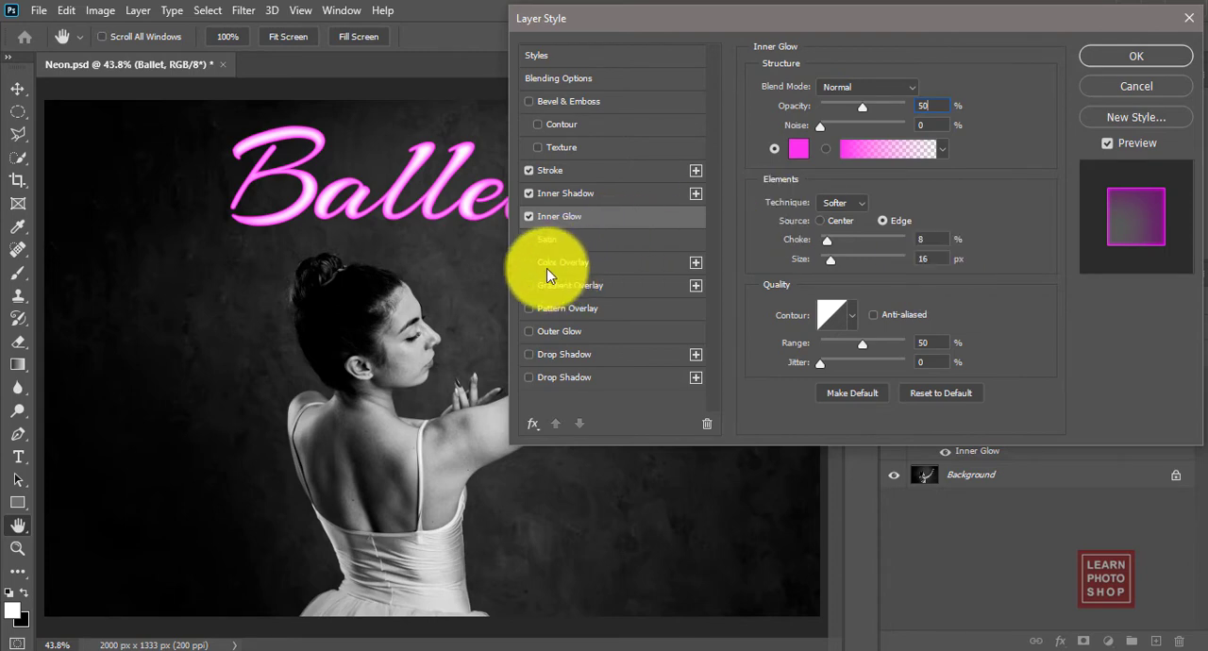
Step: Add a pink outer glow at 23% opacity and a pink drop shadow with 10% opacity and 35 px distance
click(529, 332)
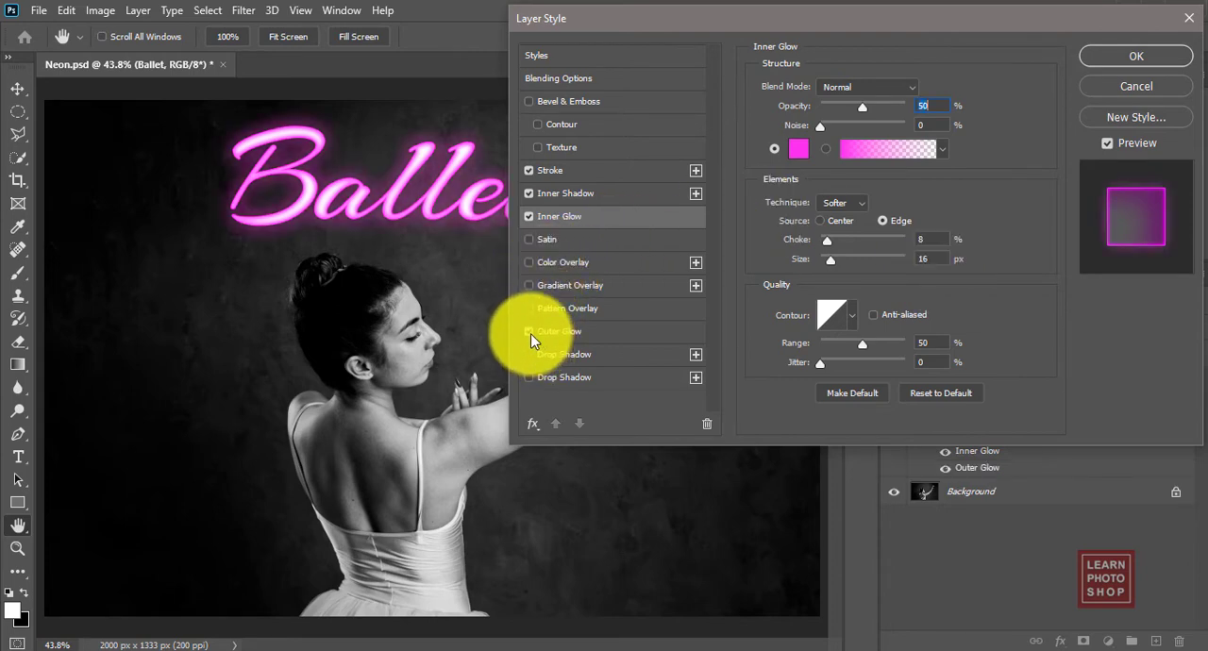
click(586, 336)
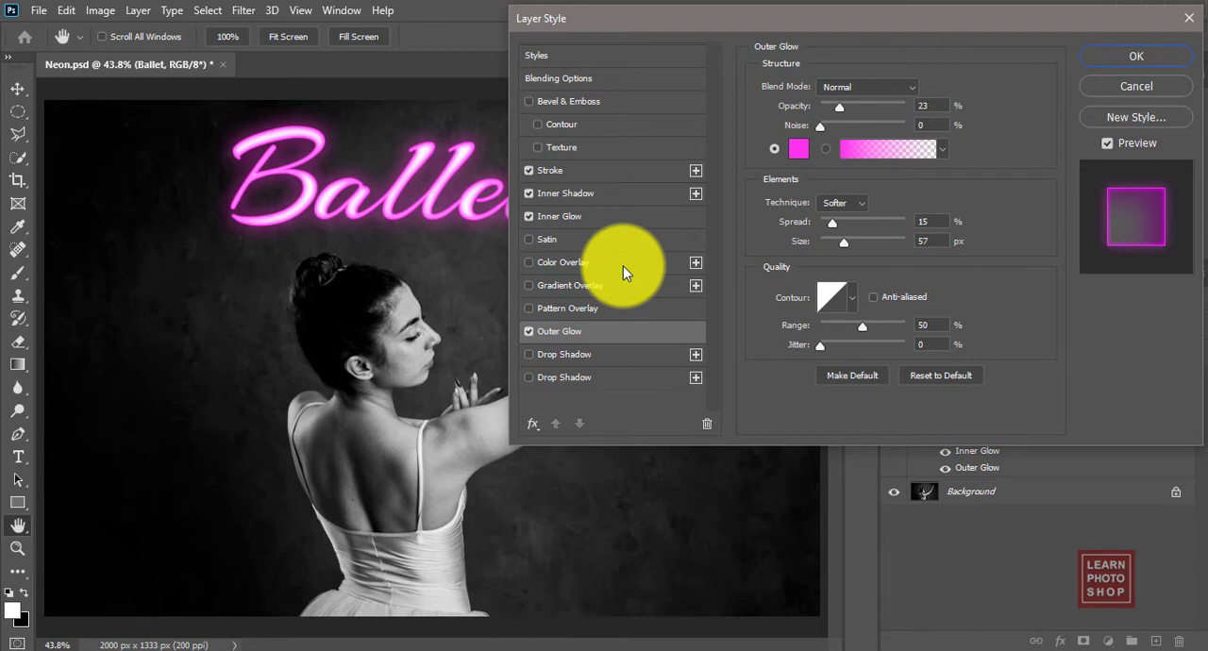
click(603, 356)
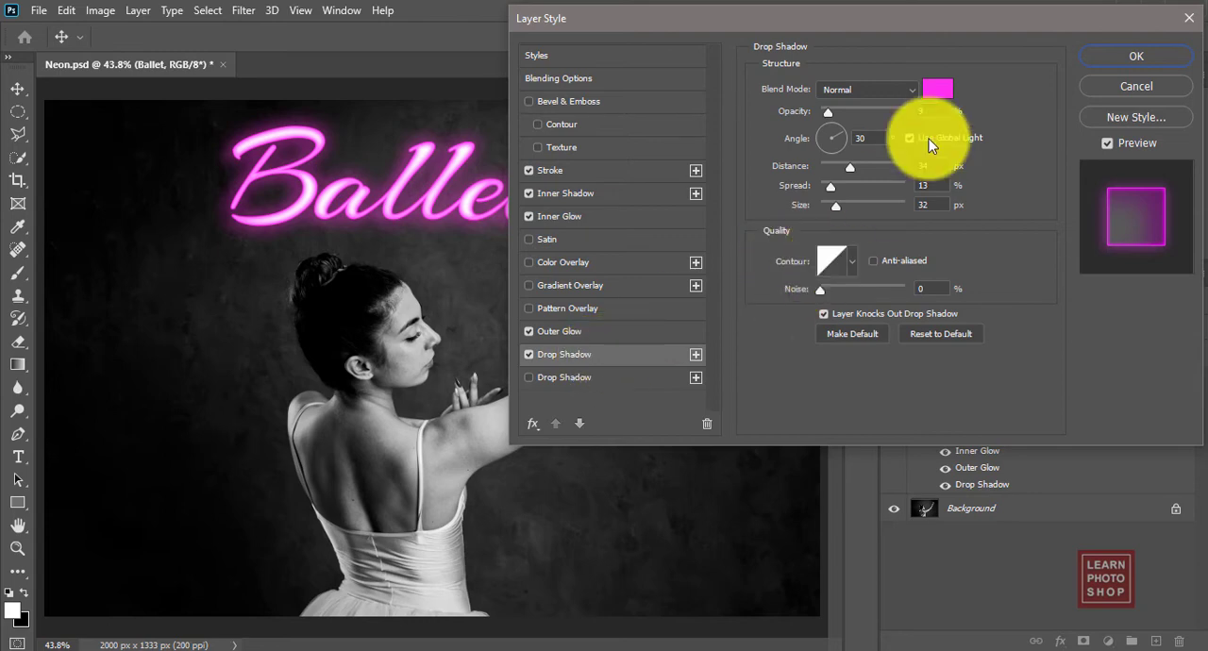
double_click(931, 110)
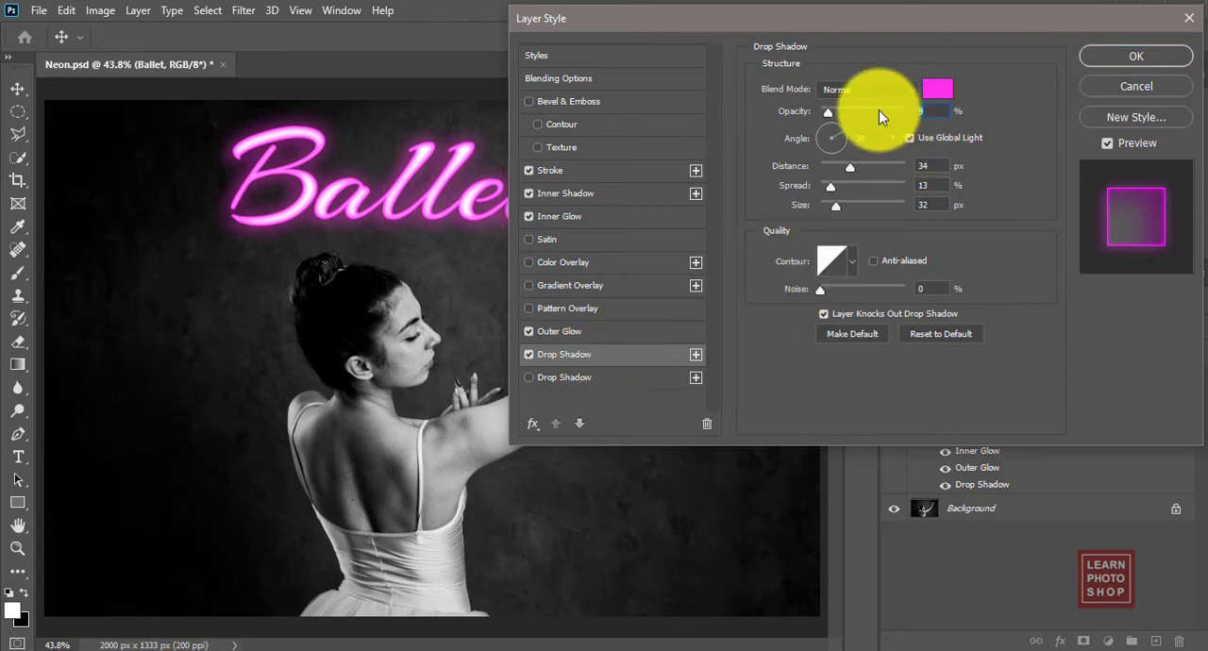
text(10)
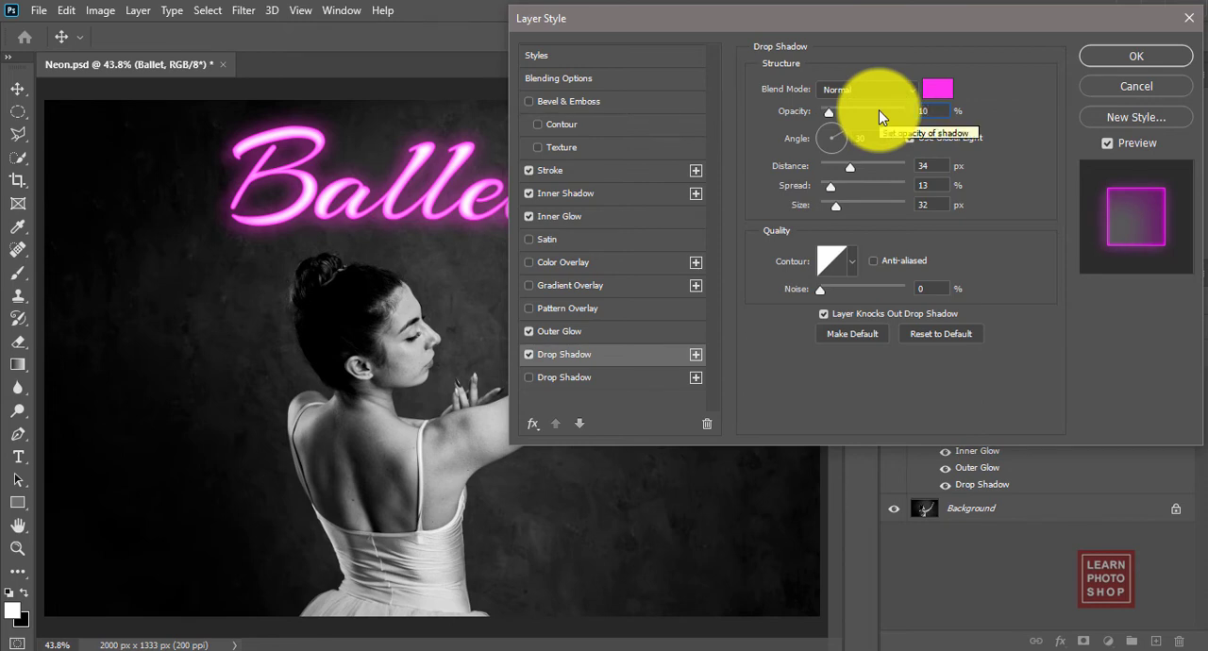
double_click(930, 166)
text(35)
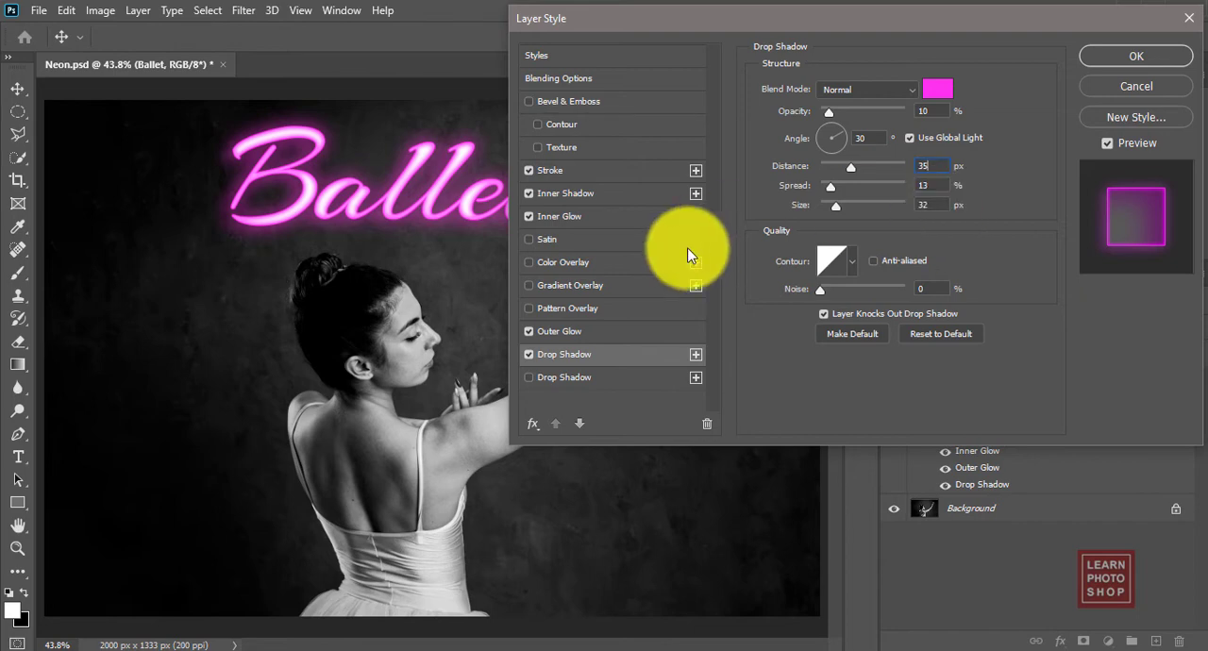
Step: Add a second pink drop shadow with 5% opacity, 89 px distance, 47% spread and 125 px size, and apply the layer style
click(529, 378)
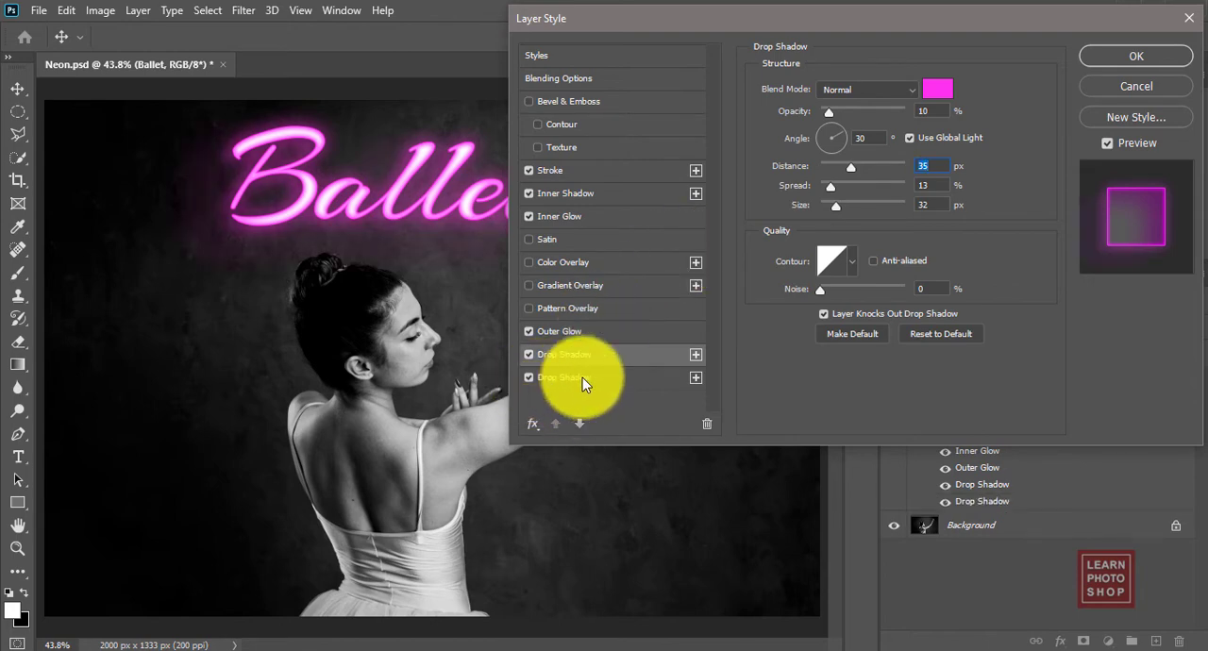
click(529, 379)
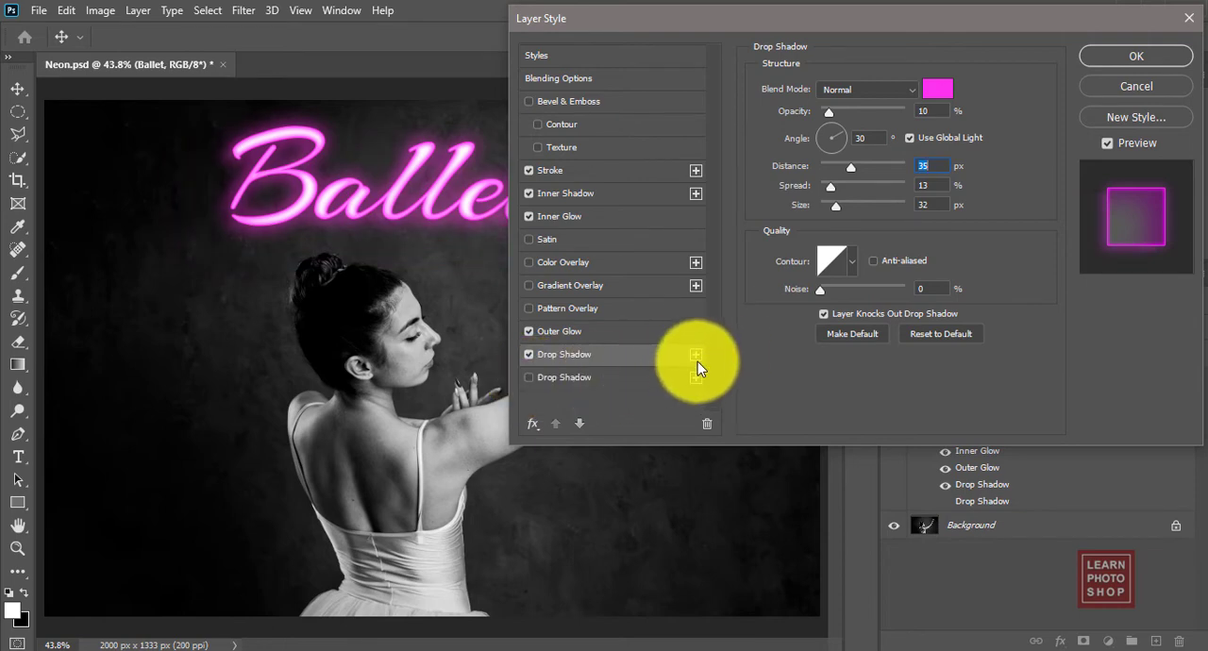
click(529, 378)
click(599, 376)
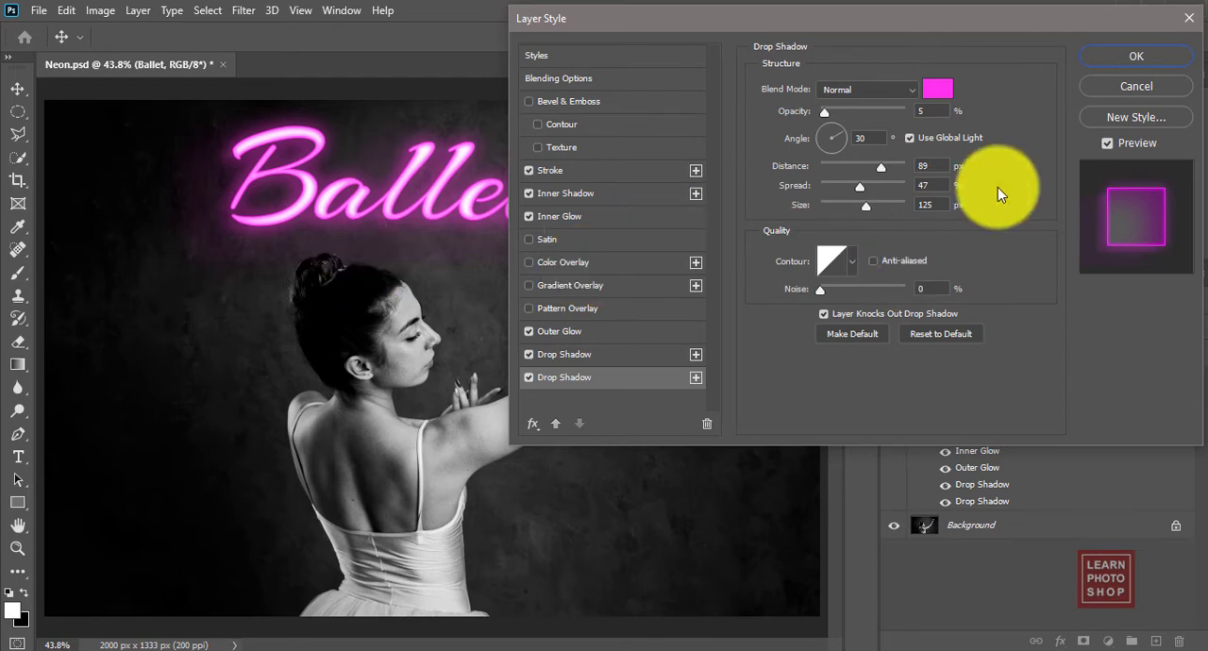
click(1139, 57)
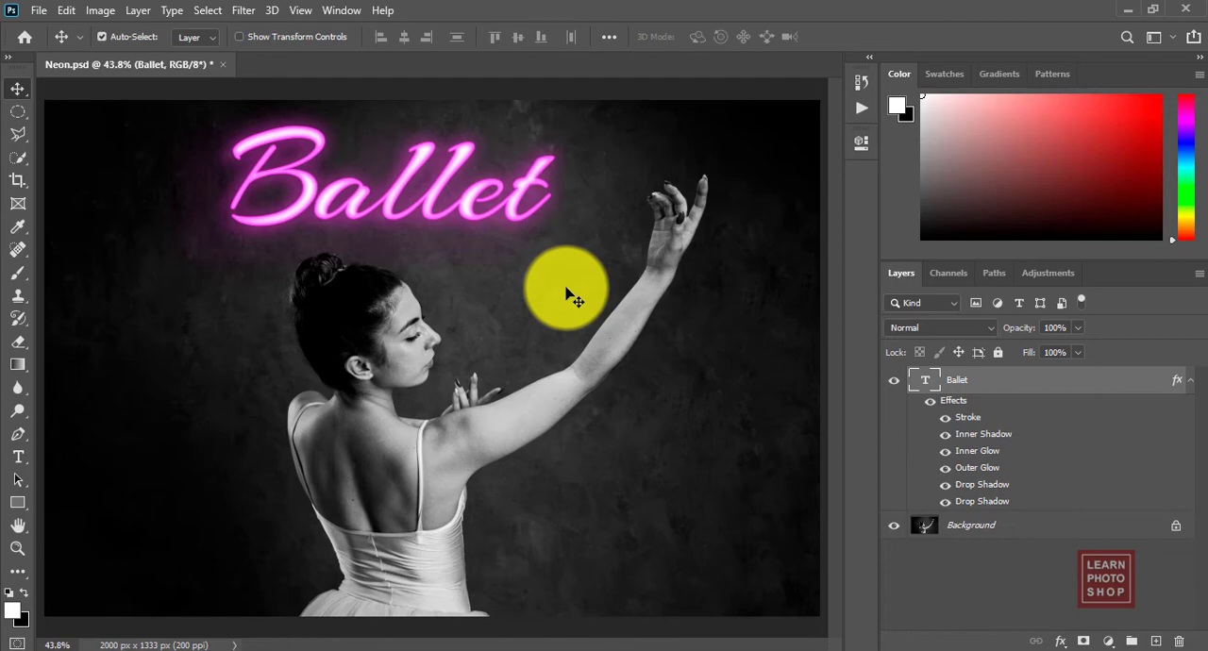
key(ctrl+1)
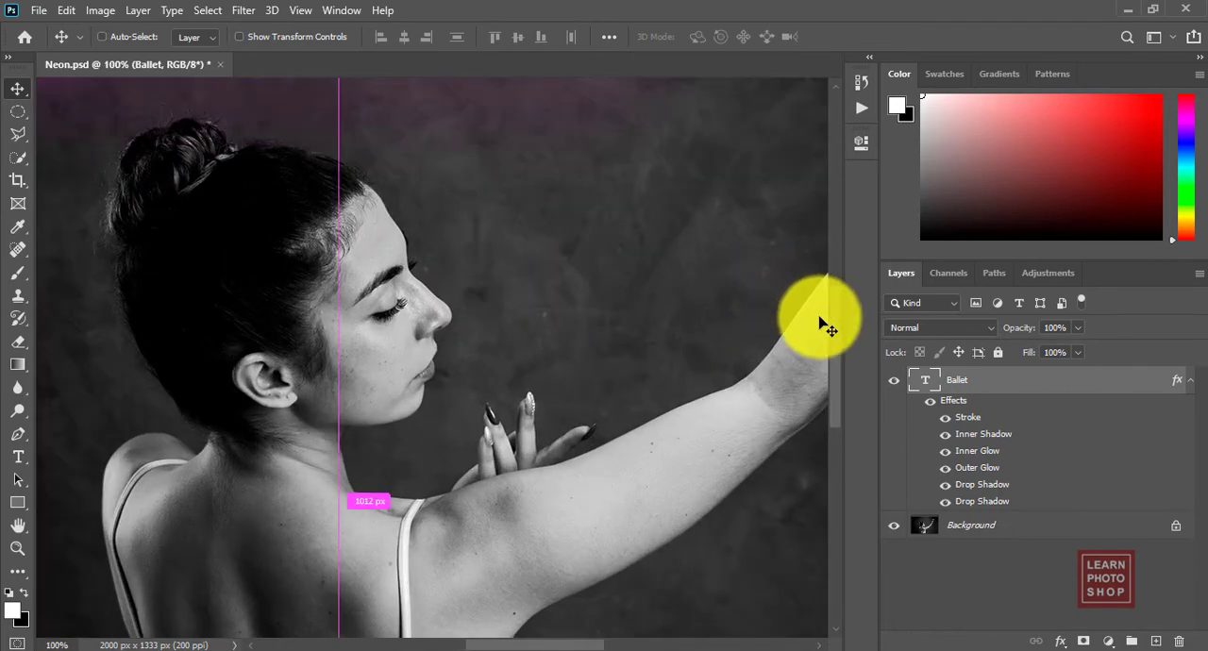
drag(835, 325, 837, 265)
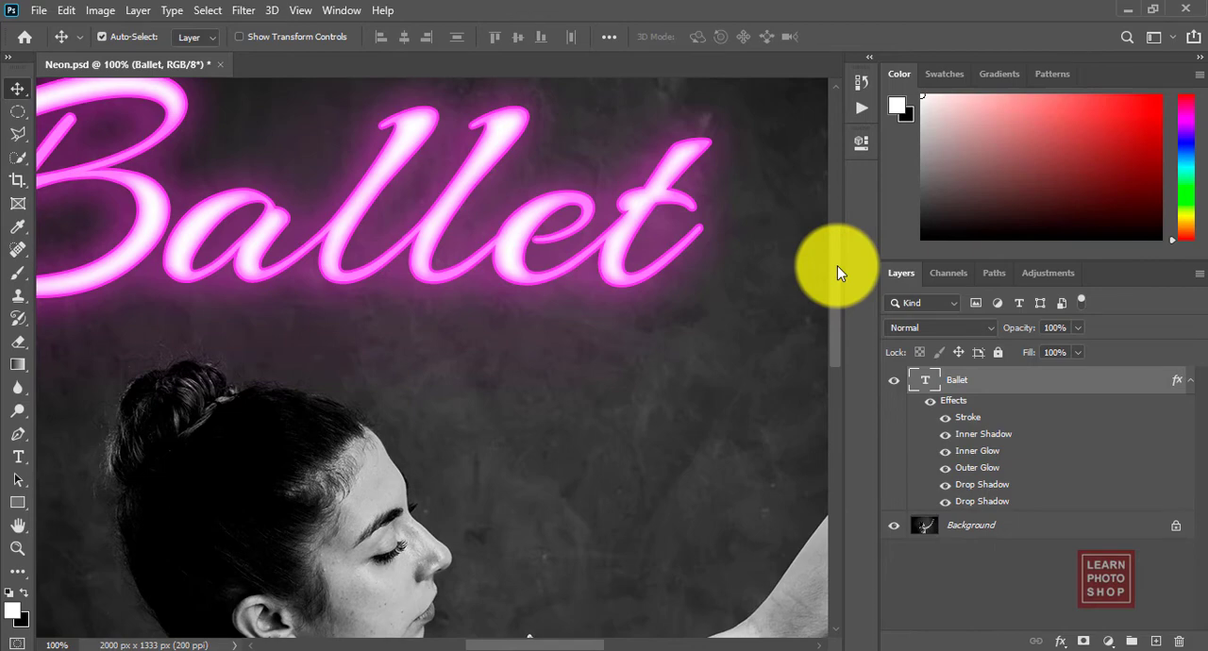
key(ctrl+0)
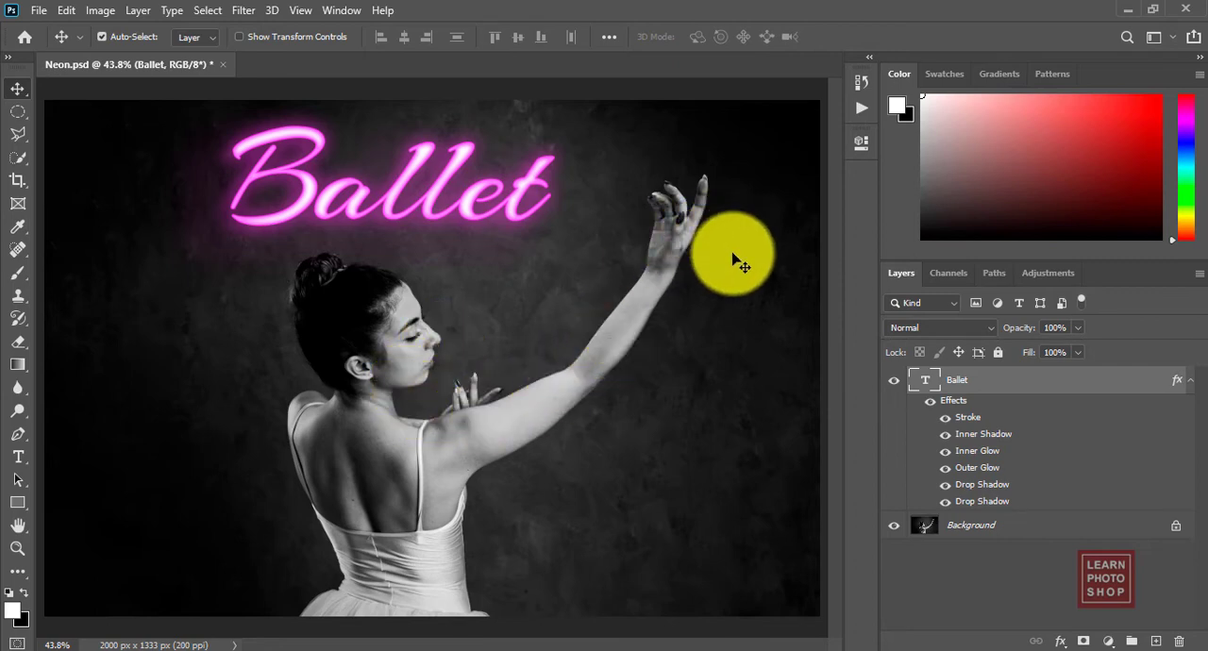
Step: Collapse the Ballet layer's effects and select the dancer on the Background layer with the Object Selection tool
click(1190, 381)
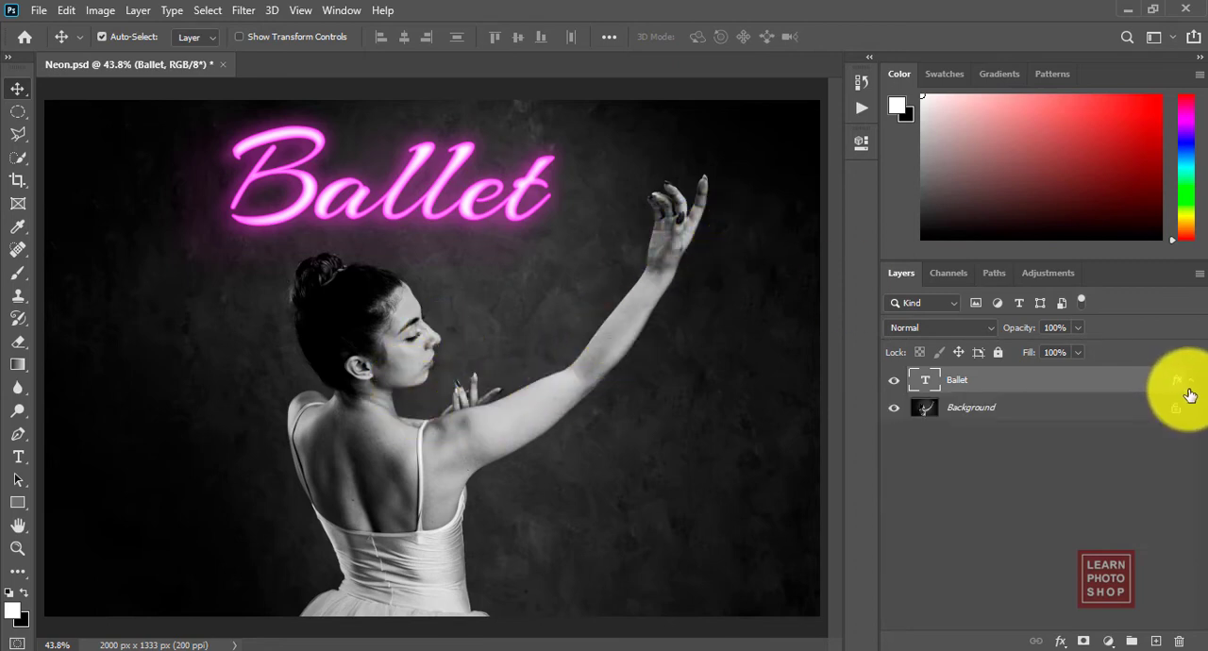
click(1113, 411)
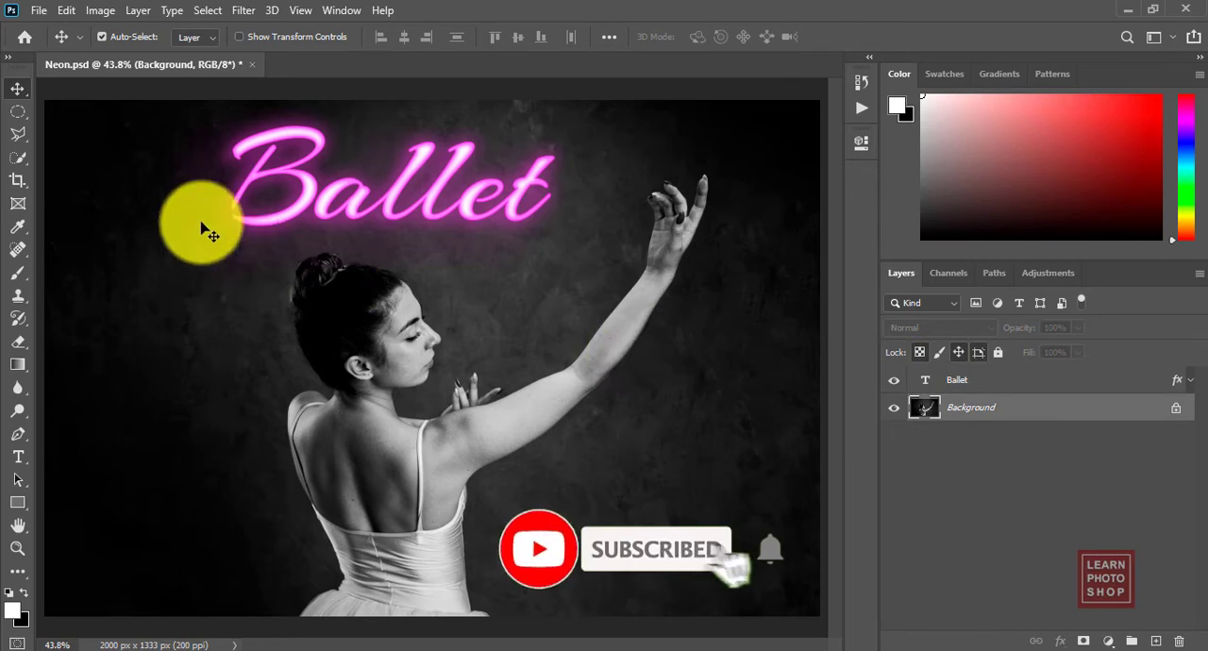
click(17, 157)
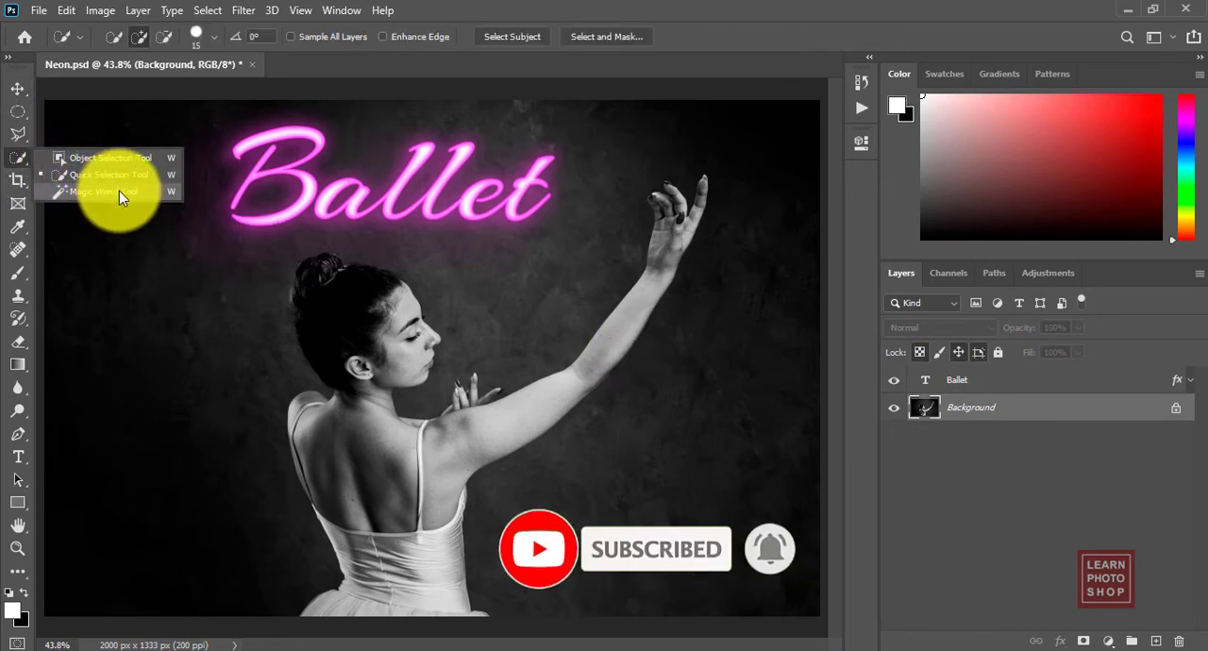
click(111, 157)
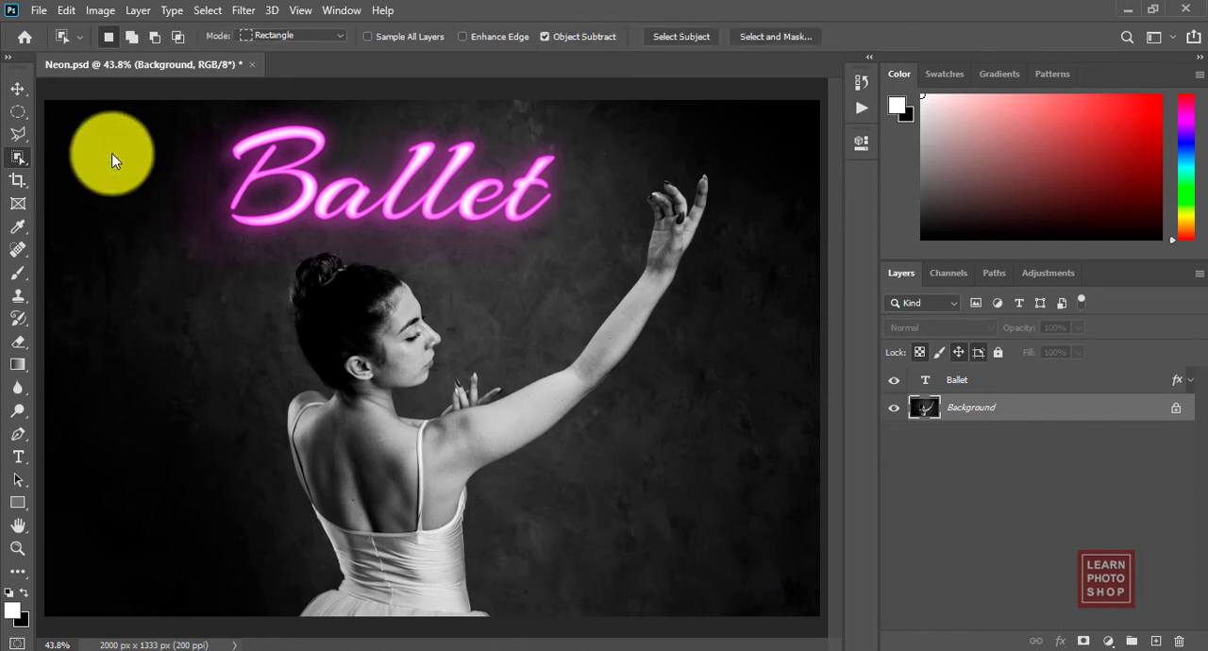
drag(175, 151, 791, 646)
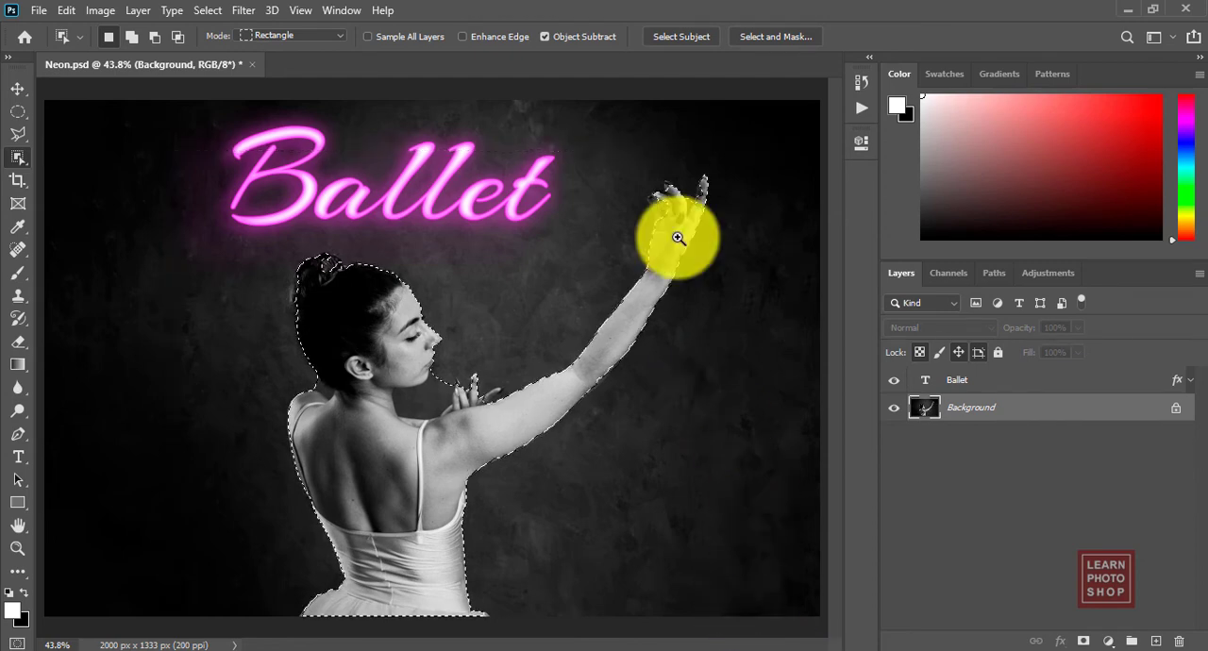
Step: Refine the raised hand's selection with the Quick Selection tool, adding the missing fingertips and subtracting the background between the fingers
key(z)
click(663, 195)
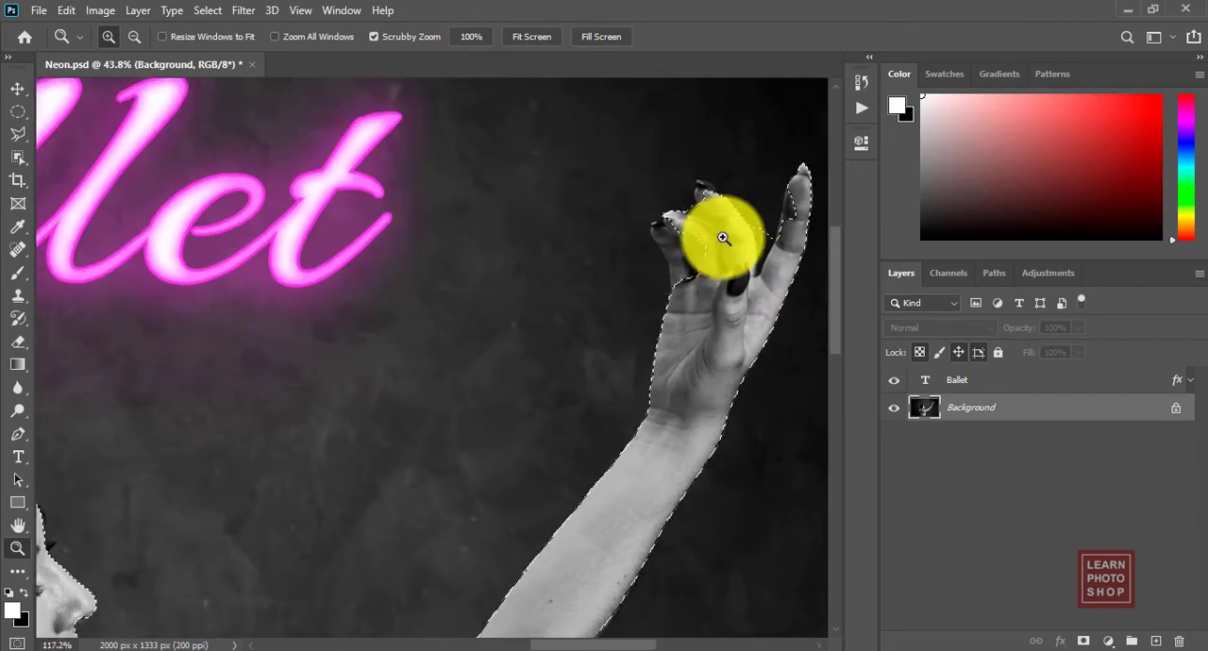
drag(23, 165, 75, 178)
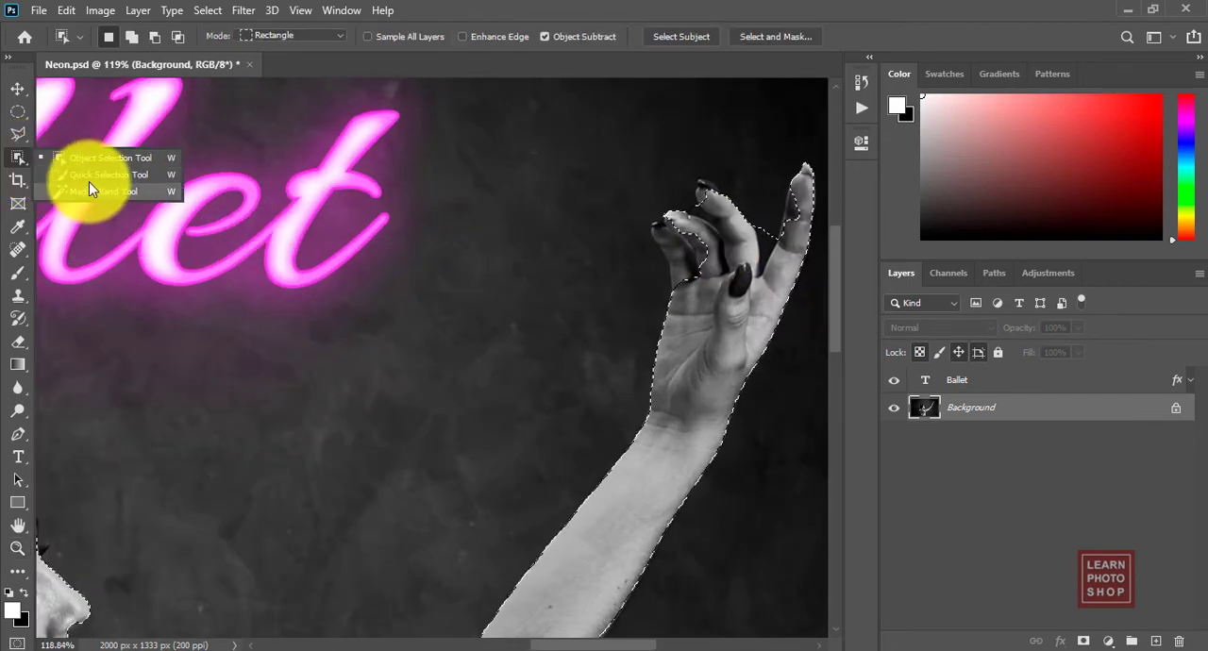
click(86, 178)
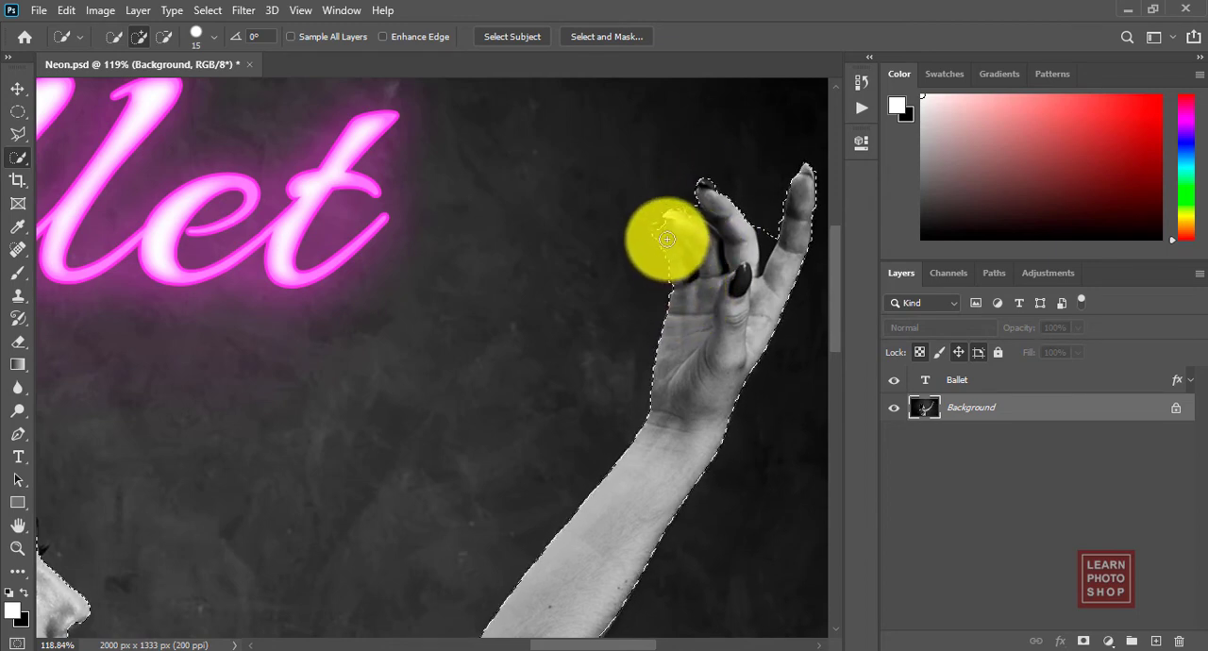
drag(664, 231, 667, 229)
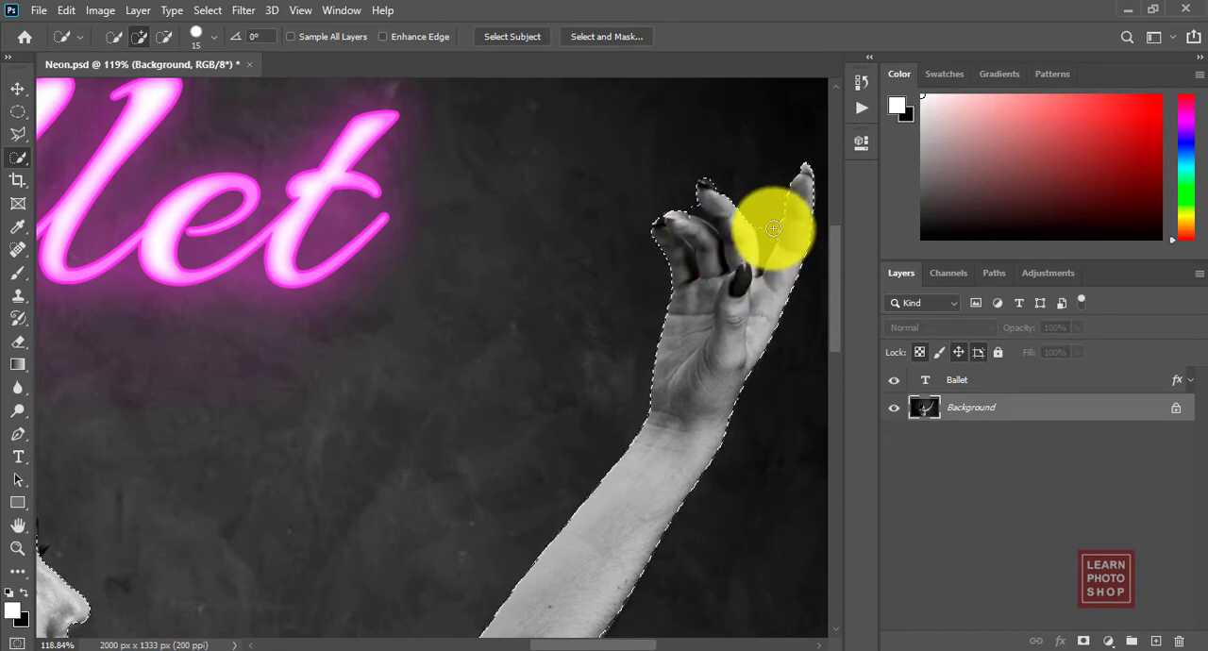
key(alt)
mouse_move(764, 207)
mouse_down()
mouse_move(768, 262)
mouse_move(752, 294)
mouse_move(784, 259)
mouse_up()
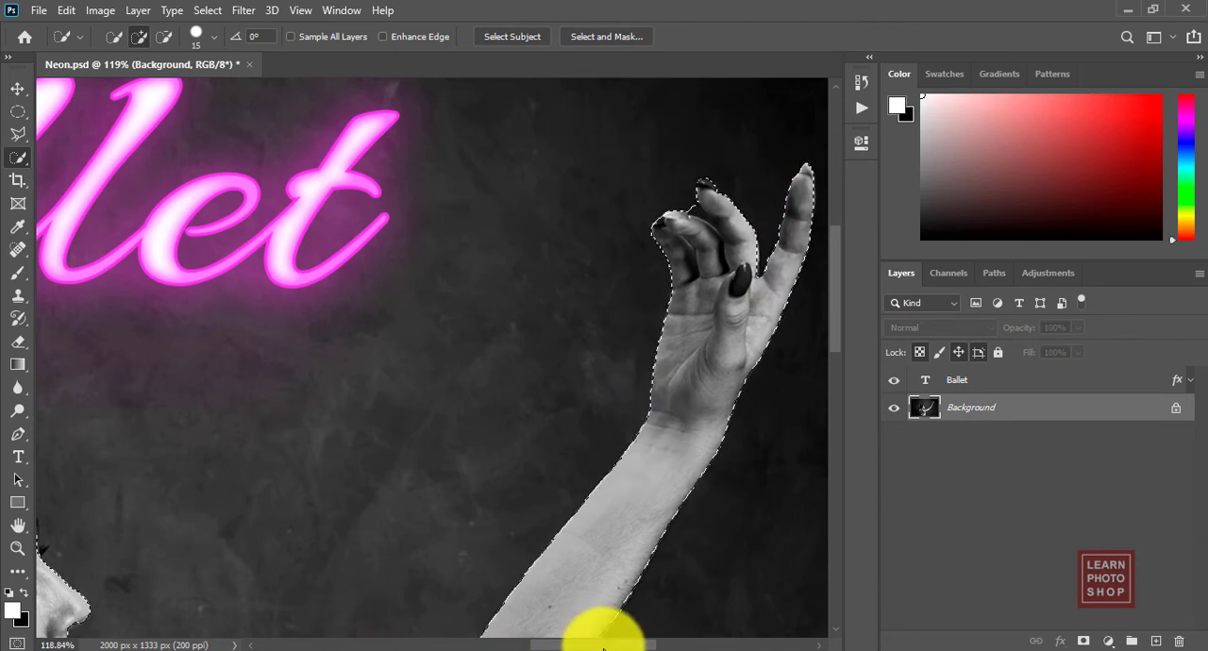
Step: Add the missing parts of the dancer's hair bun and the top of her head to the selection
drag(604, 648, 517, 648)
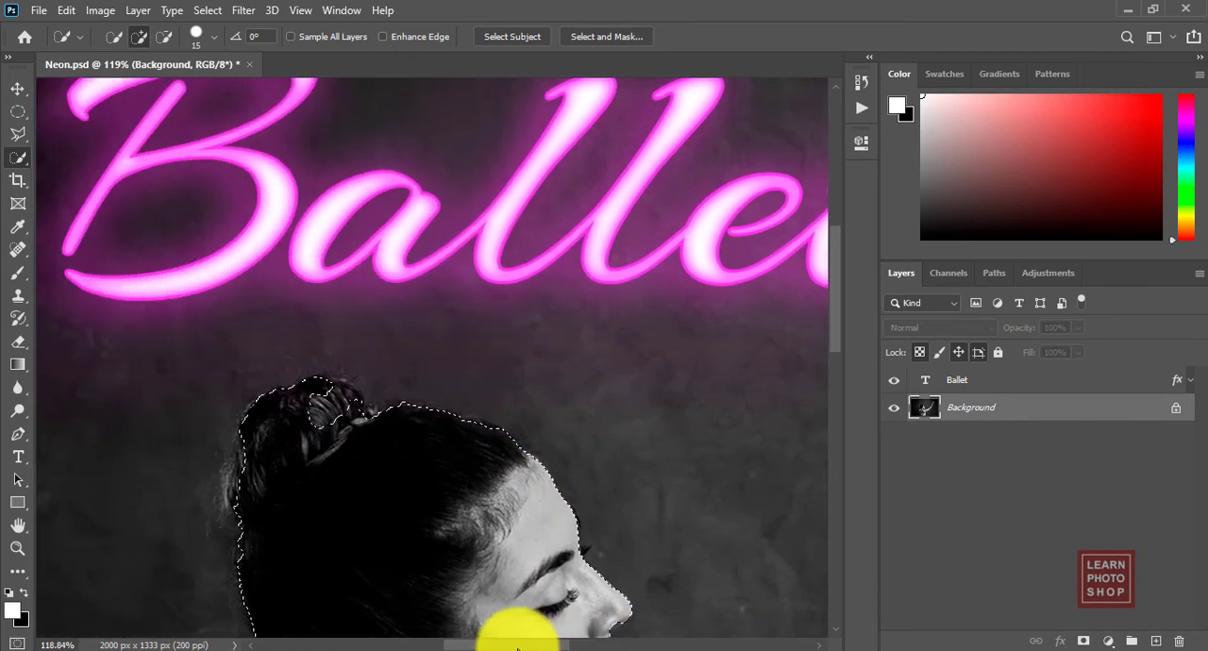
key(ctrl+plus)
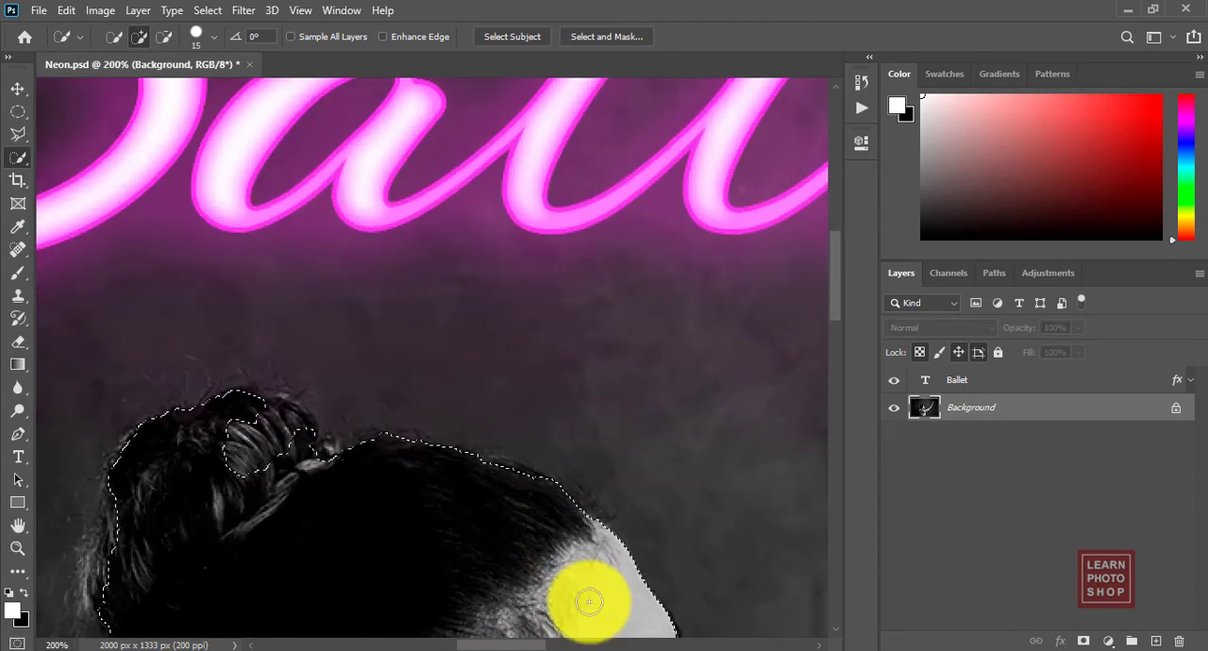
drag(830, 309, 834, 336)
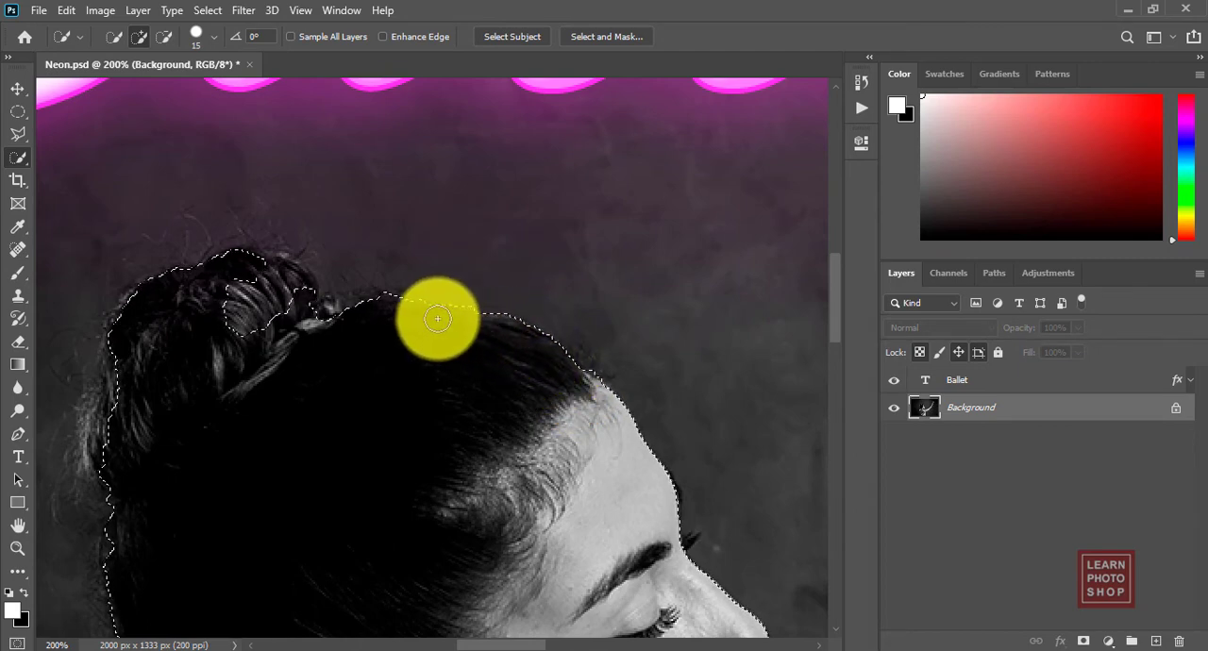
mouse_move(395, 307)
mouse_down()
mouse_move(313, 311)
mouse_move(302, 298)
mouse_up()
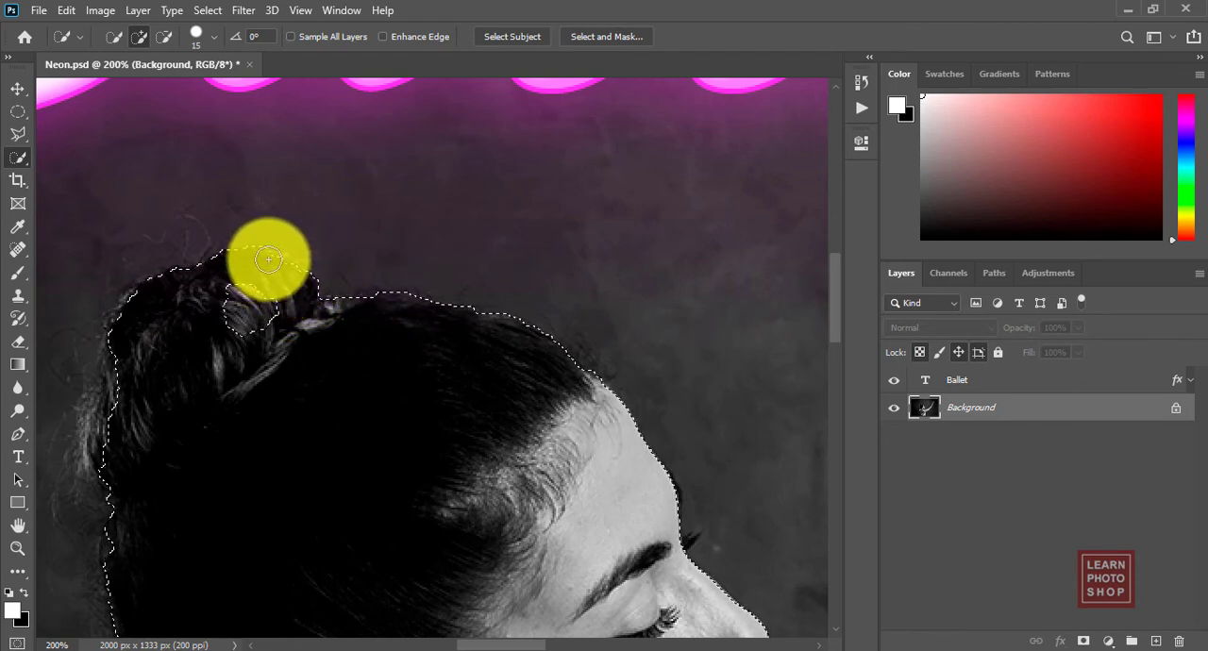
mouse_move(269, 259)
mouse_down()
mouse_move(287, 292)
mouse_move(252, 305)
mouse_move(206, 305)
mouse_move(246, 299)
mouse_move(162, 427)
mouse_move(116, 453)
mouse_up()
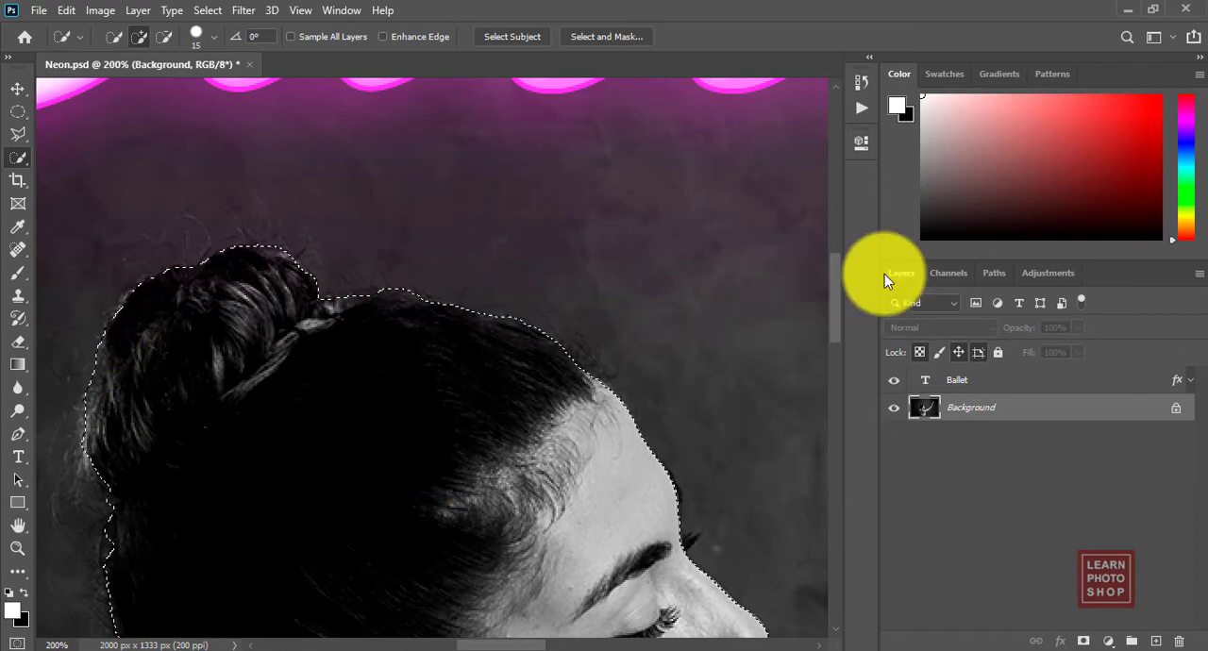
Step: Subtract the background behind the dancer's neck and between her chin, shoulder and fingers from the selection
drag(834, 273, 843, 329)
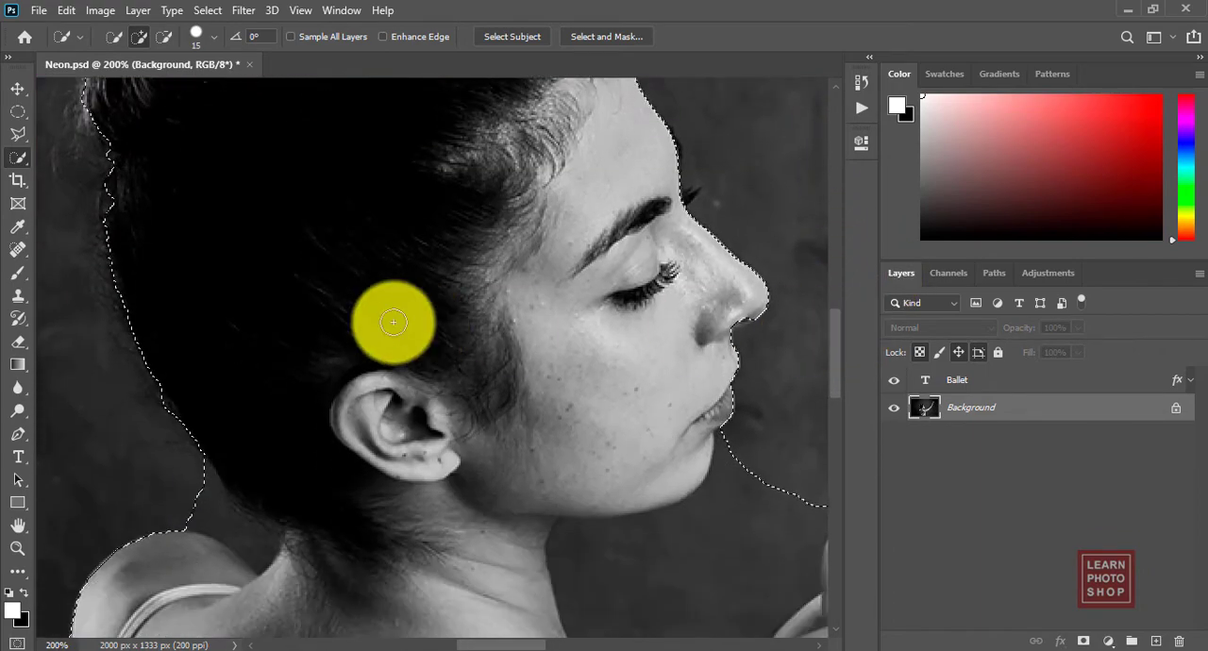
mouse_move(120, 241)
mouse_down()
mouse_move(119, 210)
mouse_move(218, 418)
mouse_move(228, 457)
mouse_move(199, 451)
mouse_move(188, 465)
mouse_move(245, 526)
mouse_move(350, 568)
mouse_up()
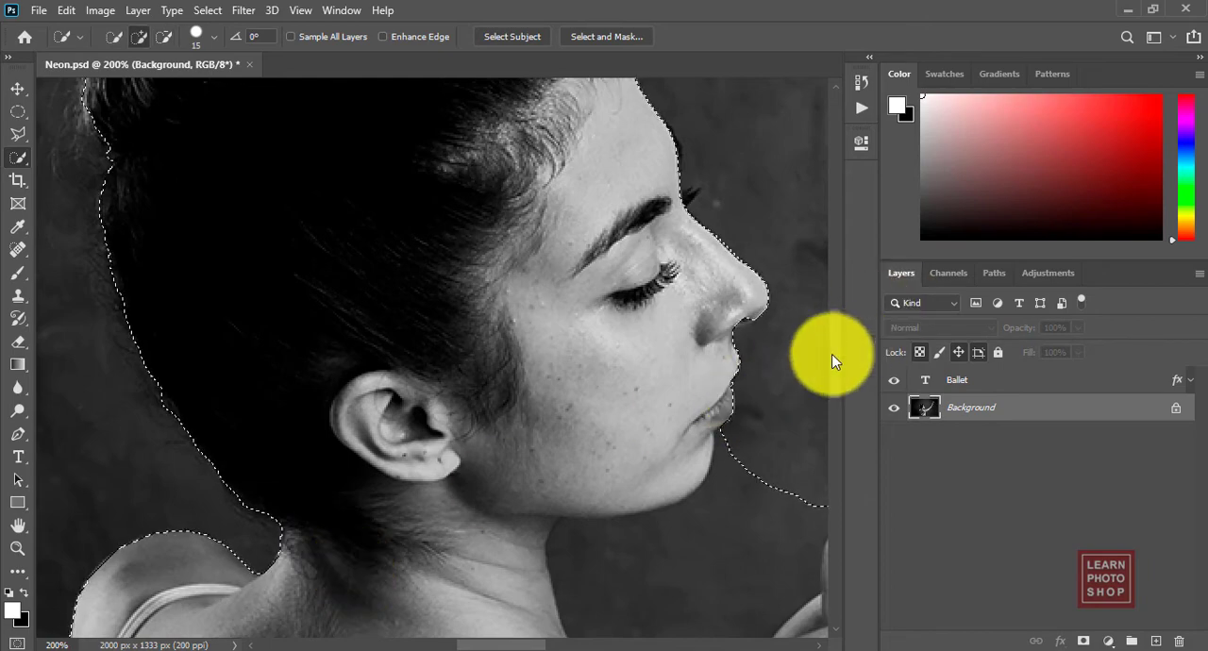
drag(836, 350, 836, 393)
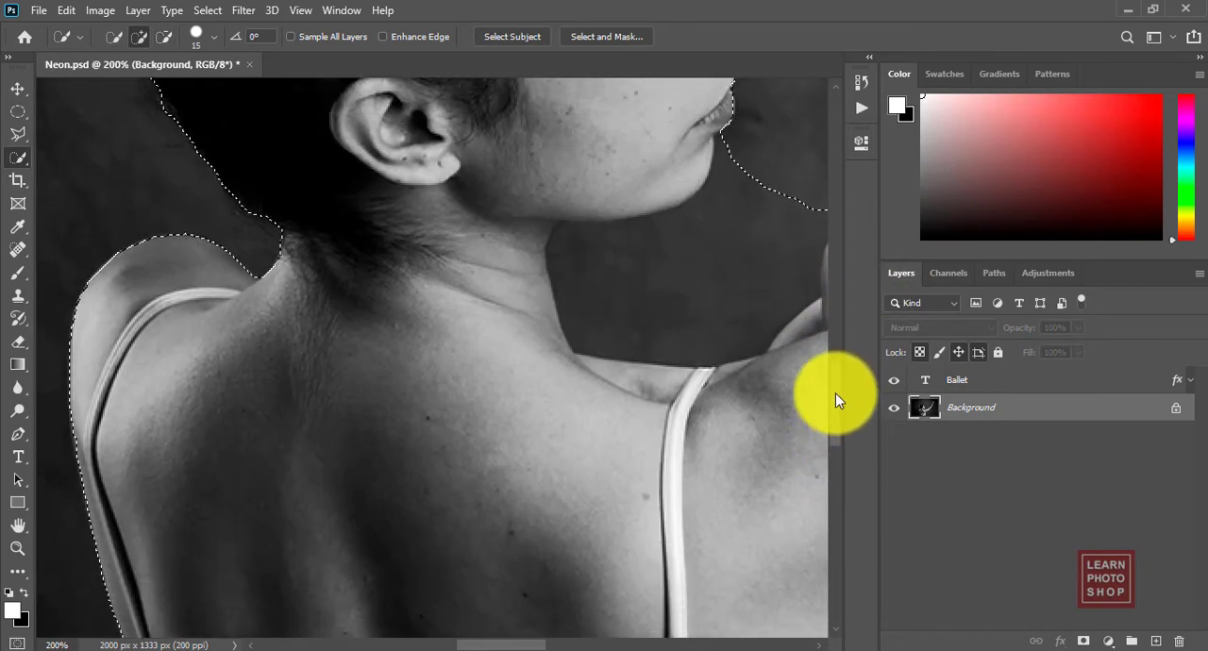
drag(479, 646, 496, 646)
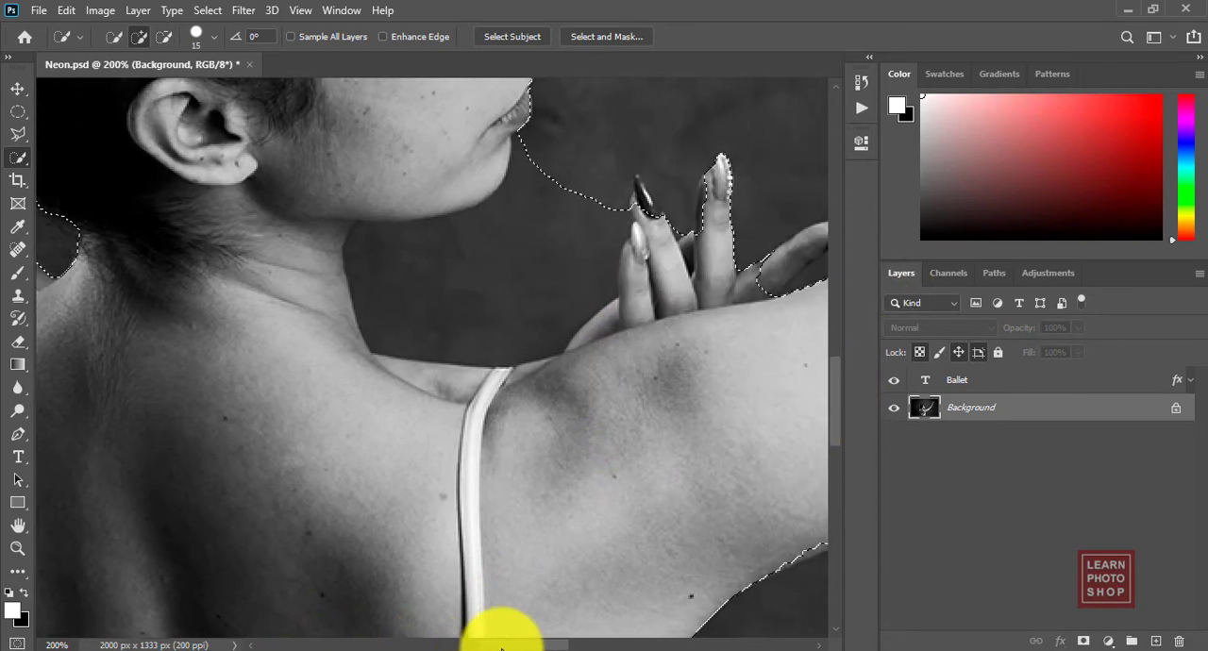
mouse_move(530, 166)
mouse_down()
mouse_move(555, 142)
mouse_move(524, 145)
mouse_move(504, 221)
mouse_move(474, 230)
mouse_move(566, 234)
mouse_move(532, 174)
mouse_move(579, 168)
mouse_move(363, 302)
mouse_move(589, 252)
mouse_move(634, 292)
mouse_up()
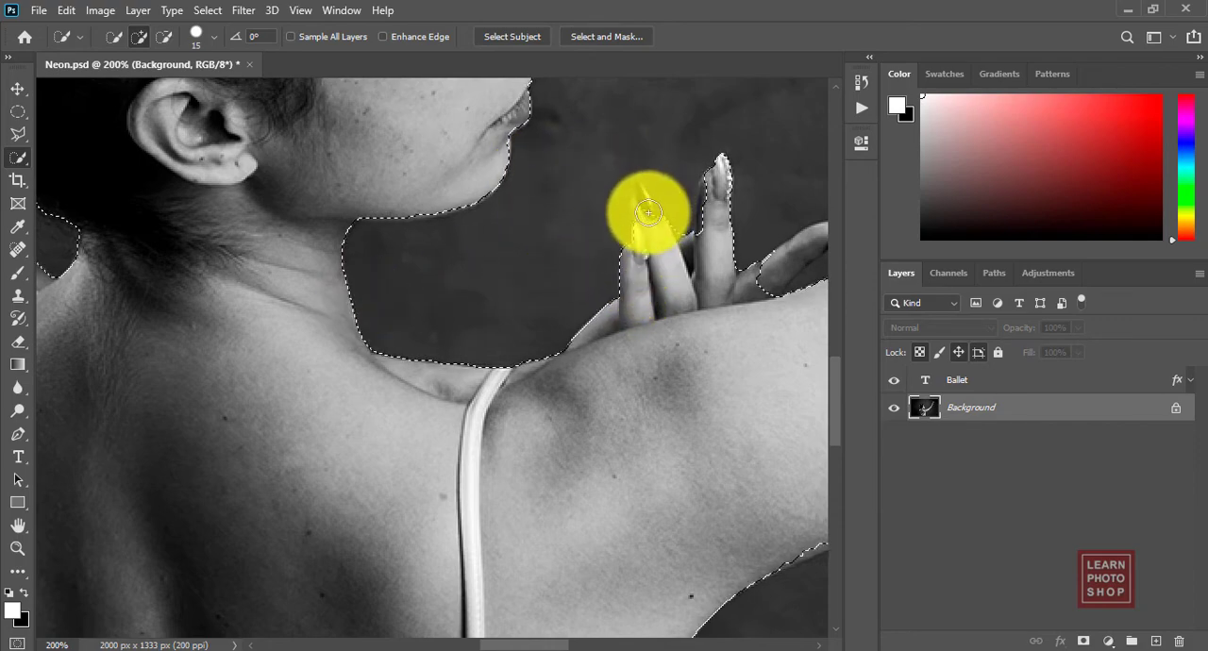
Step: Add the lower hand's dark fingernail and outstretched finger to the selection, and trim the gap above the arm with a size 9 brush
mouse_move(639, 194)
mouse_down()
mouse_move(673, 269)
mouse_move(674, 206)
mouse_move(660, 181)
mouse_move(645, 185)
mouse_move(654, 157)
mouse_move(678, 192)
mouse_up()
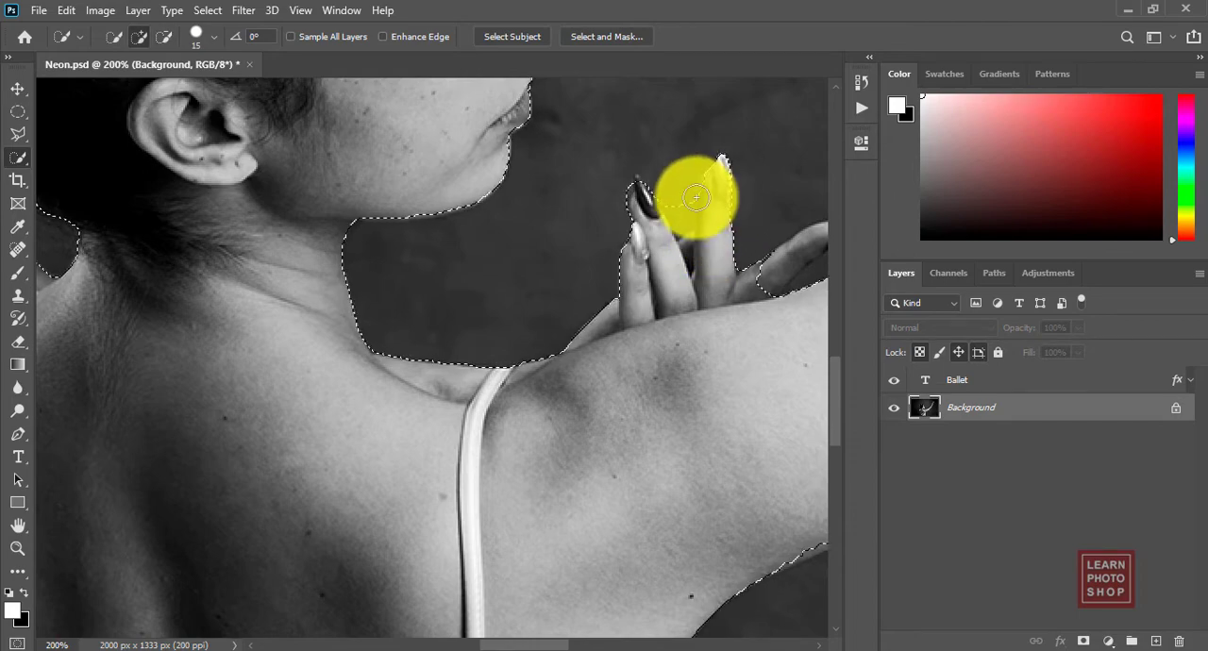
key(ctrl+plus)
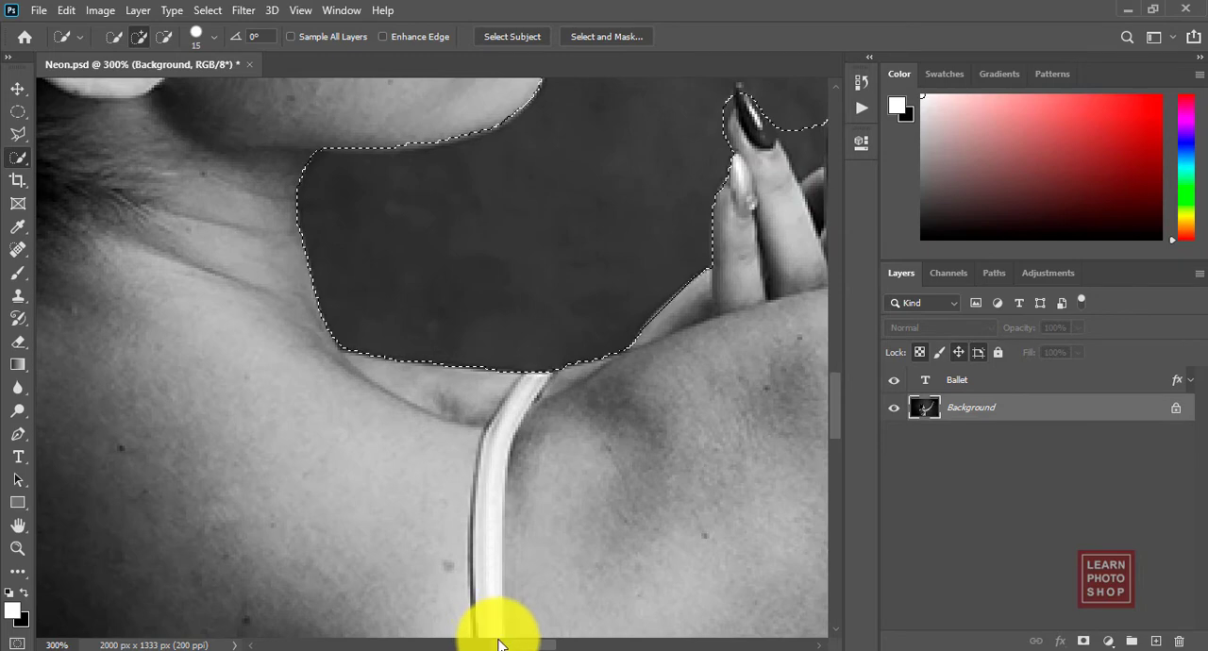
scroll(514, 644, right, 5)
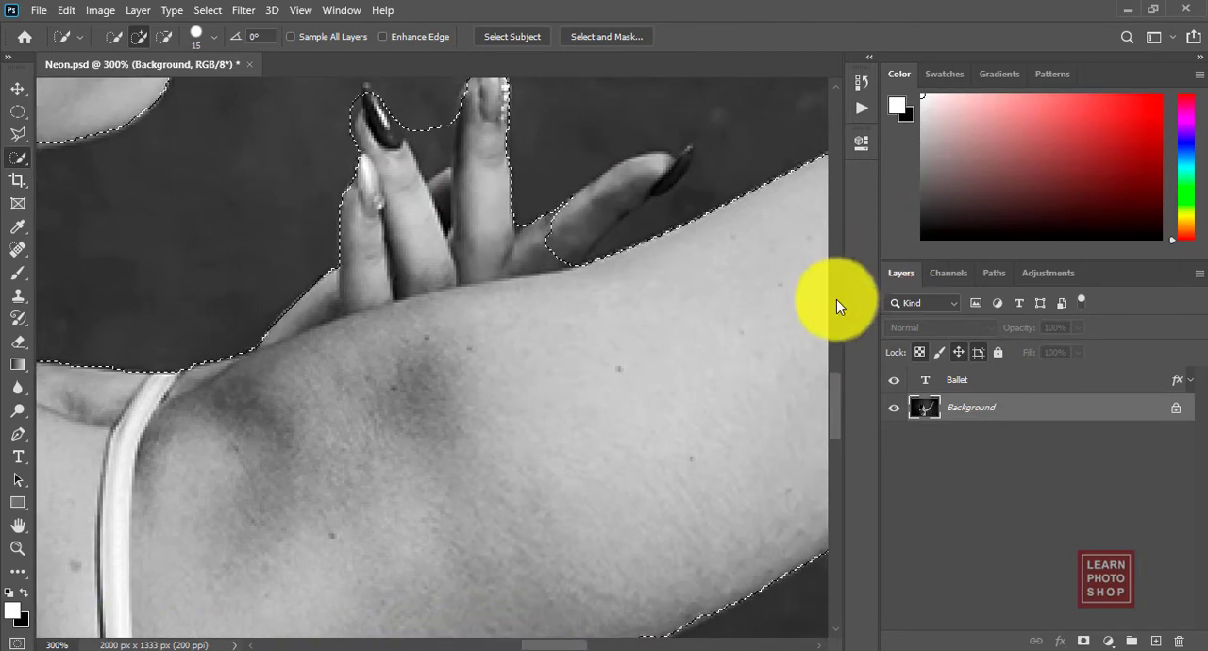
drag(647, 174, 539, 251)
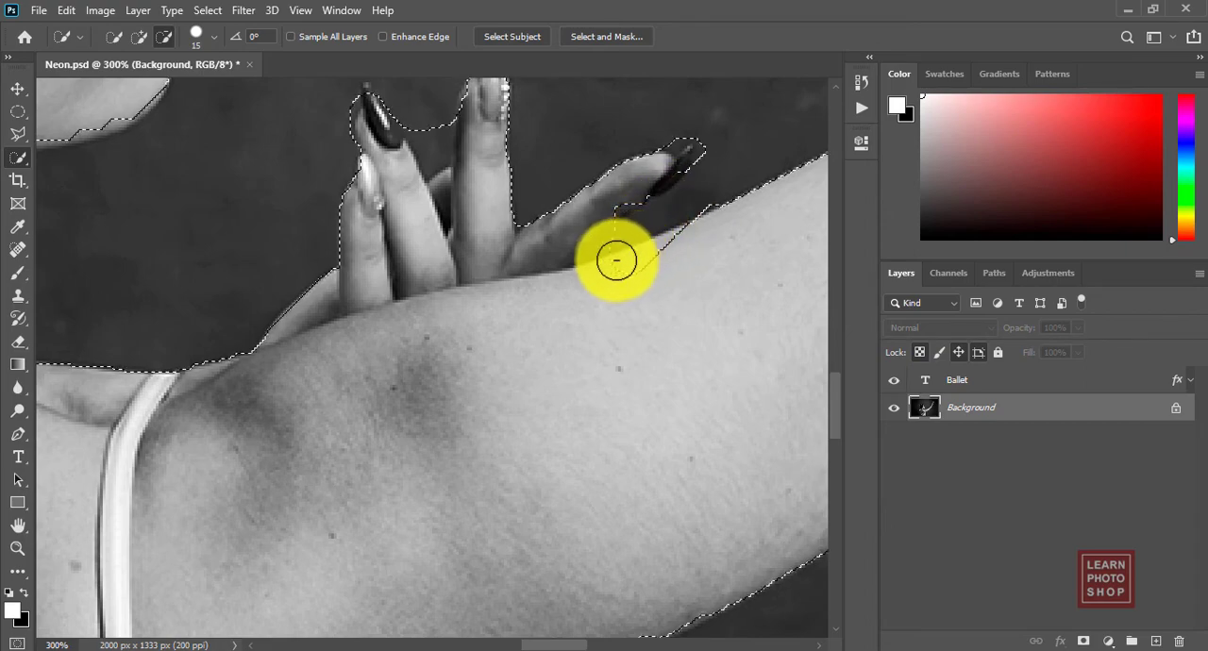
drag(591, 292, 665, 263)
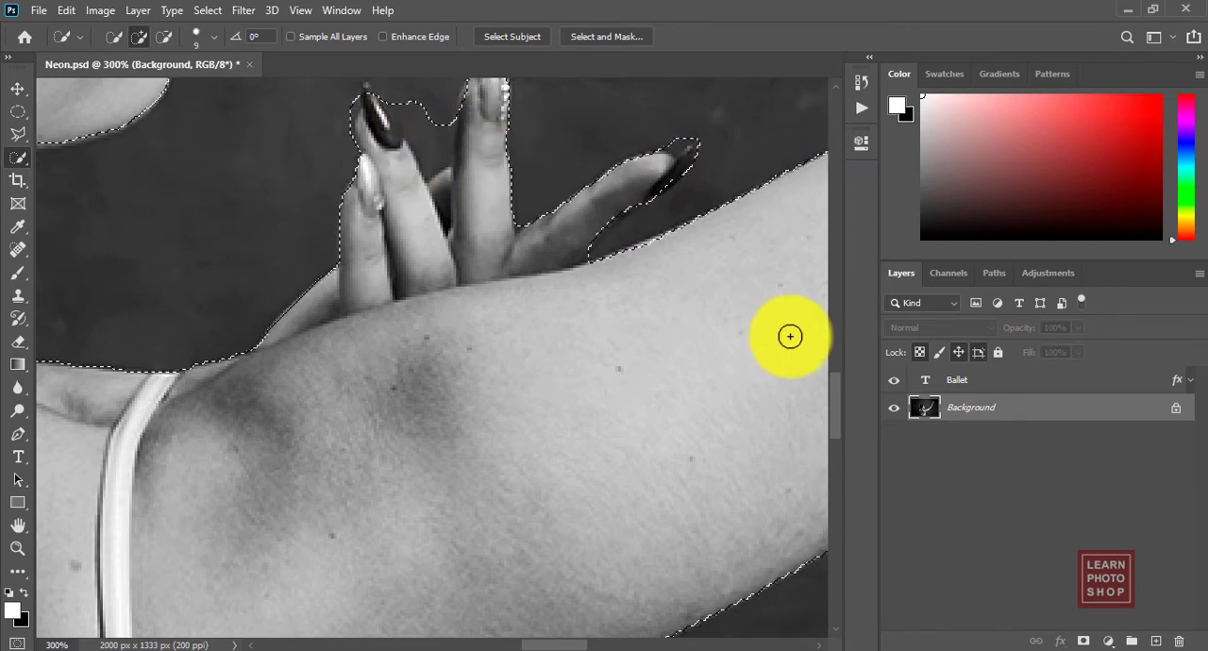
Step: Trim the background around the lower hand's fingertips and from the gap between the outstretched finger and the arm
scroll(827, 397, up, 2)
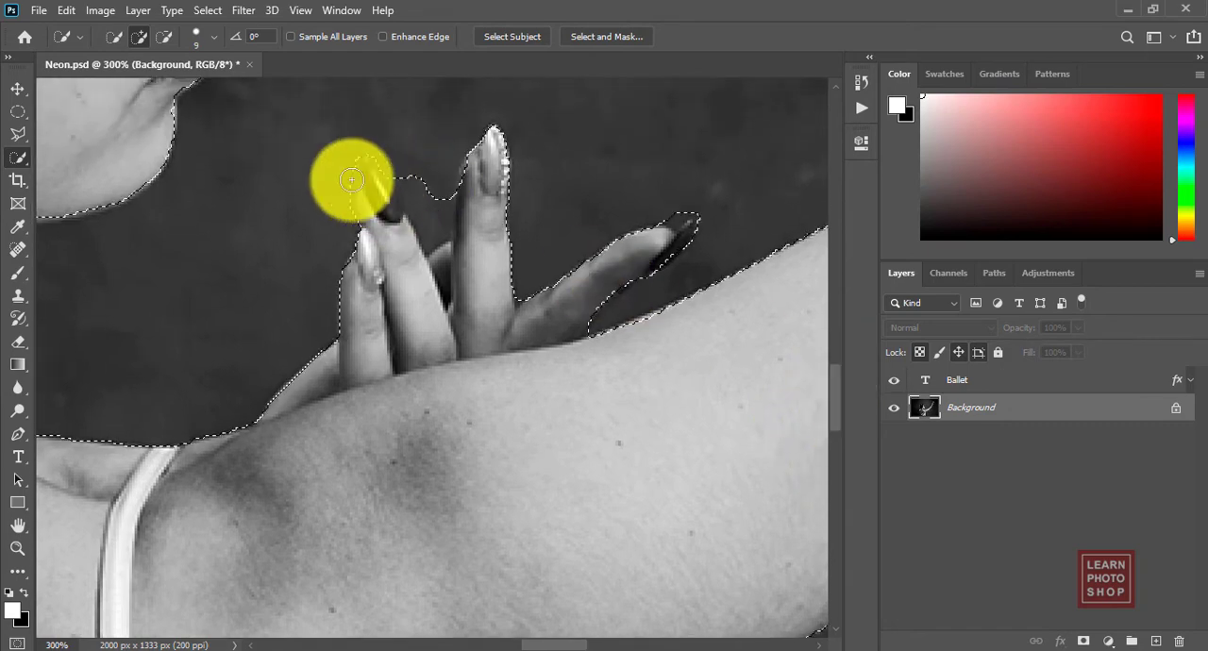
drag(344, 154, 346, 172)
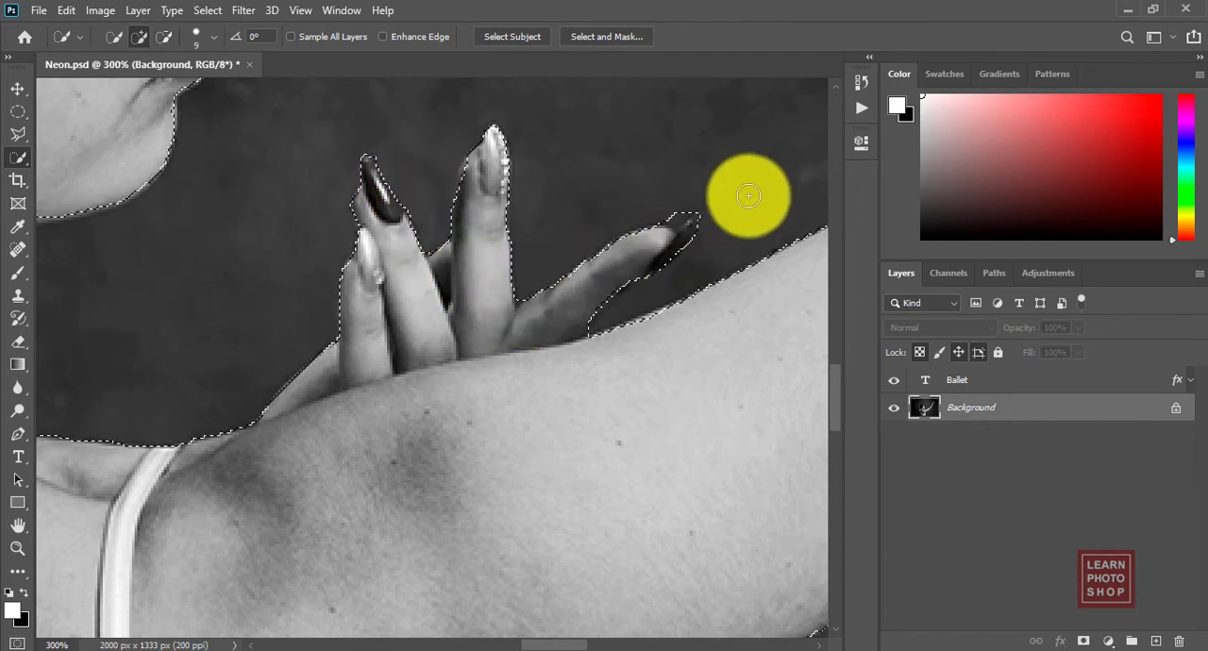
key(alt)
mouse_move(678, 212)
mouse_down()
mouse_move(850, 180)
mouse_move(661, 257)
mouse_up()
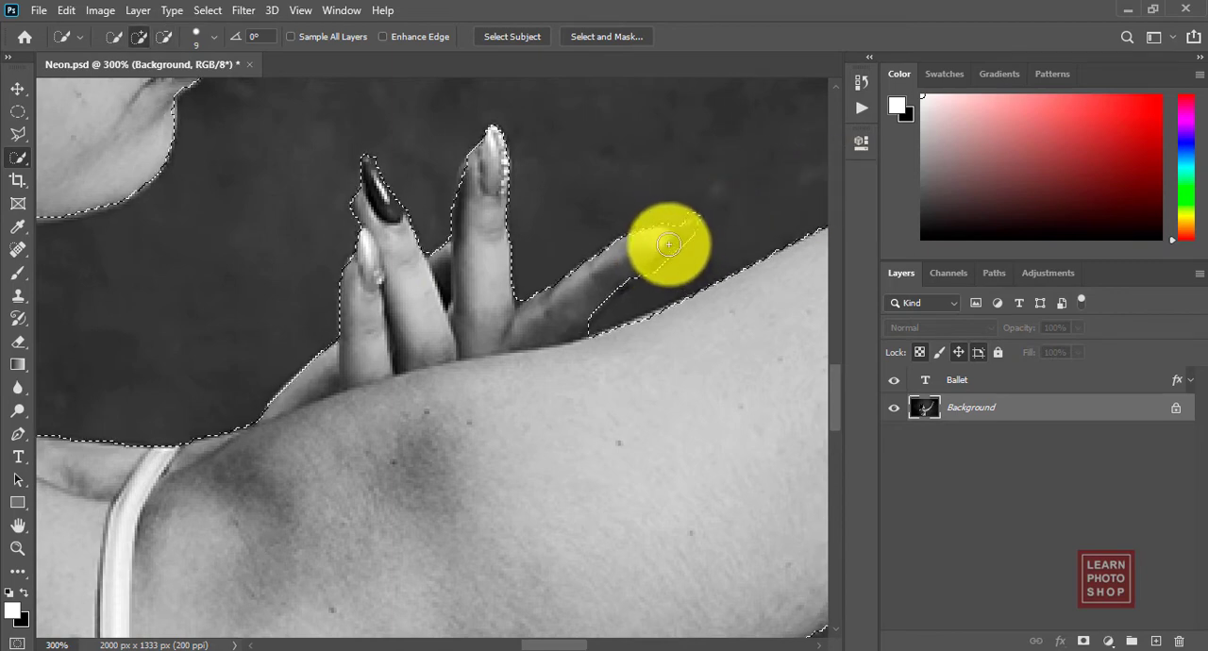
mouse_move(645, 264)
mouse_down()
mouse_move(577, 318)
mouse_move(643, 307)
mouse_move(489, 366)
mouse_up()
Step: Add the missing skirt corners on both sides of the photo's lower edge to the selection with the Quick Selection tool
scroll(489, 366, down, 3)
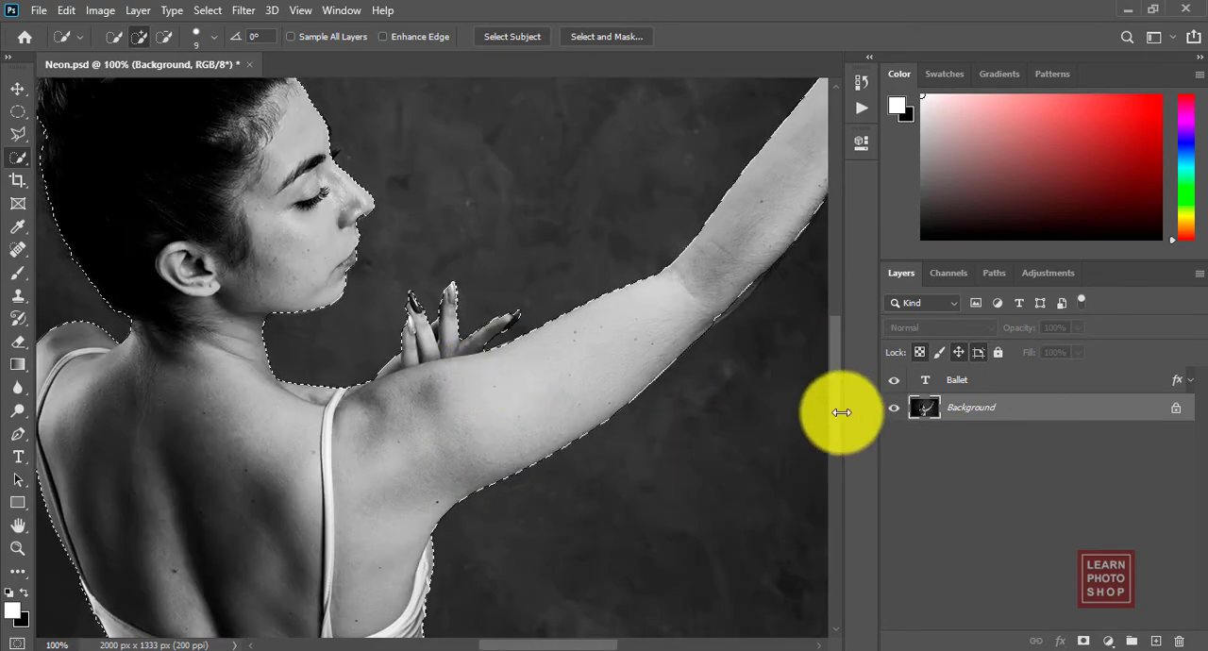
drag(839, 413, 849, 508)
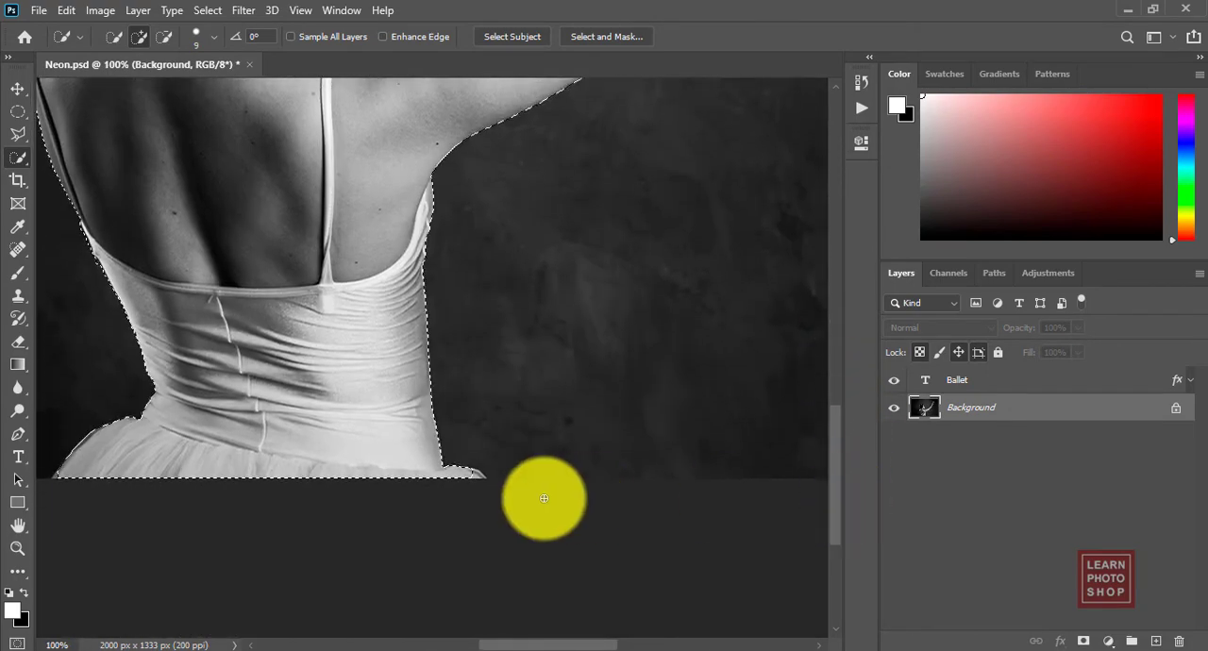
key(z)
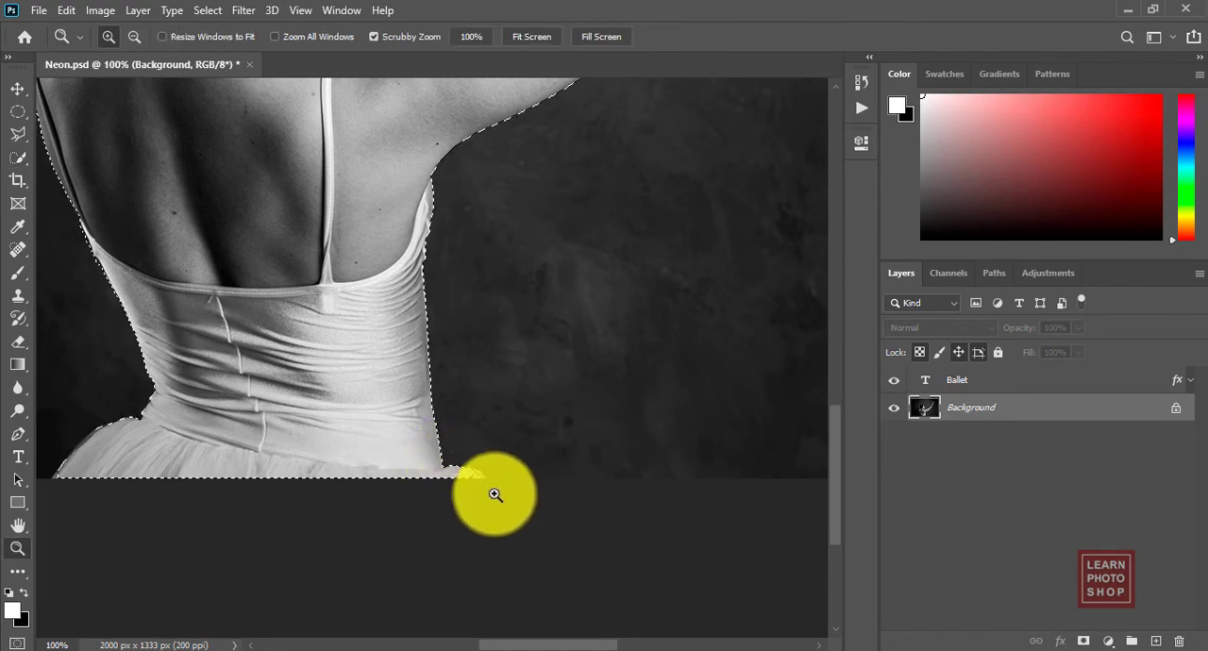
drag(458, 464, 551, 513)
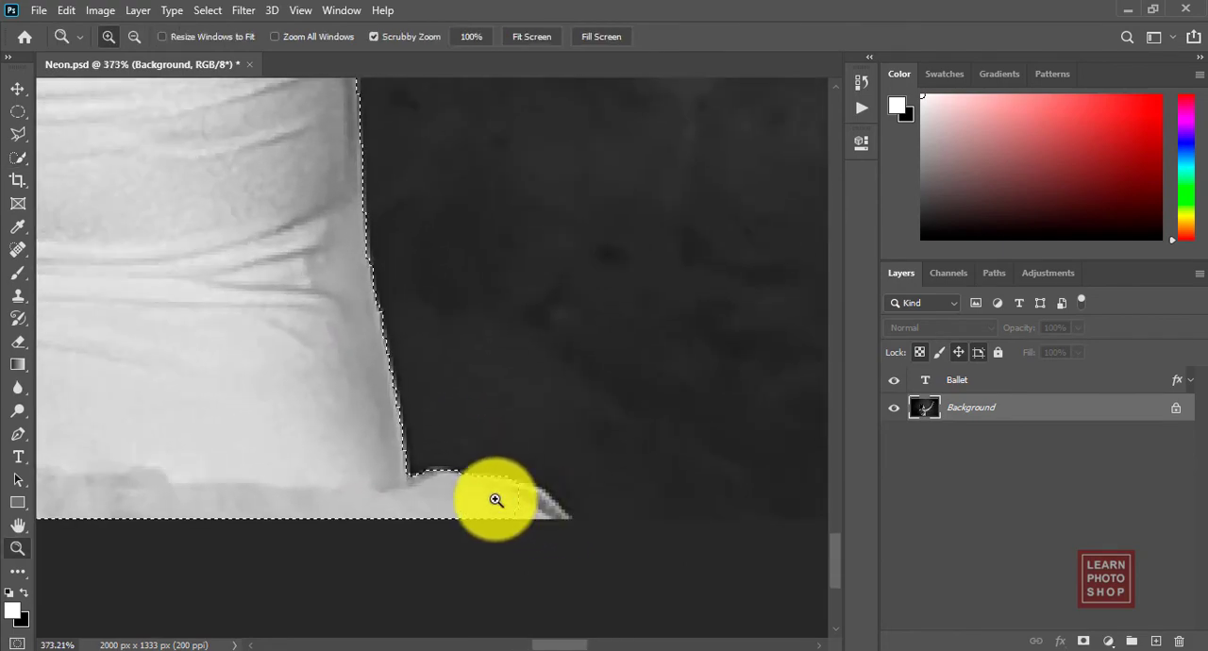
click(19, 159)
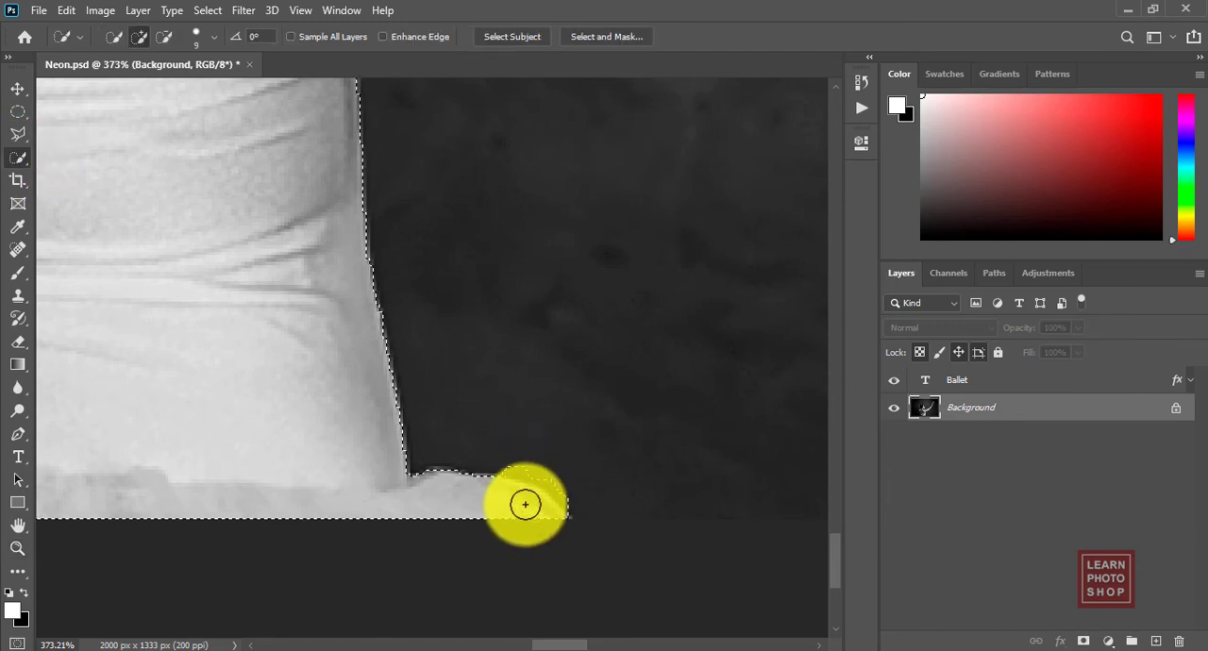
drag(526, 504, 535, 510)
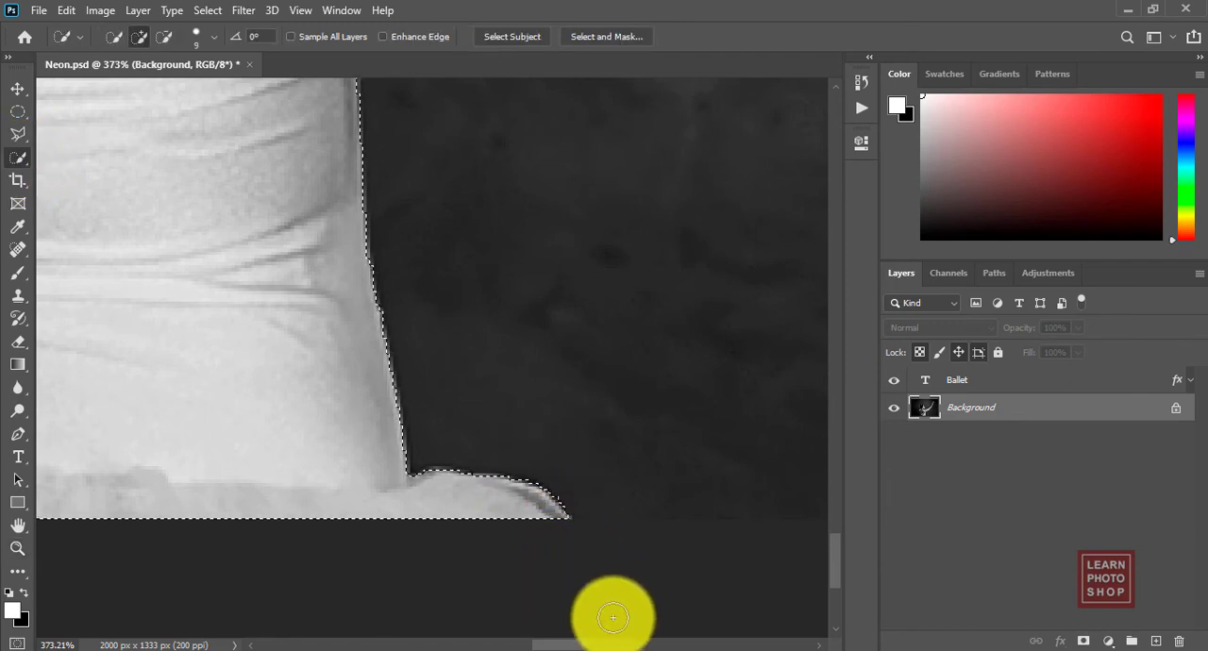
drag(566, 644, 476, 649)
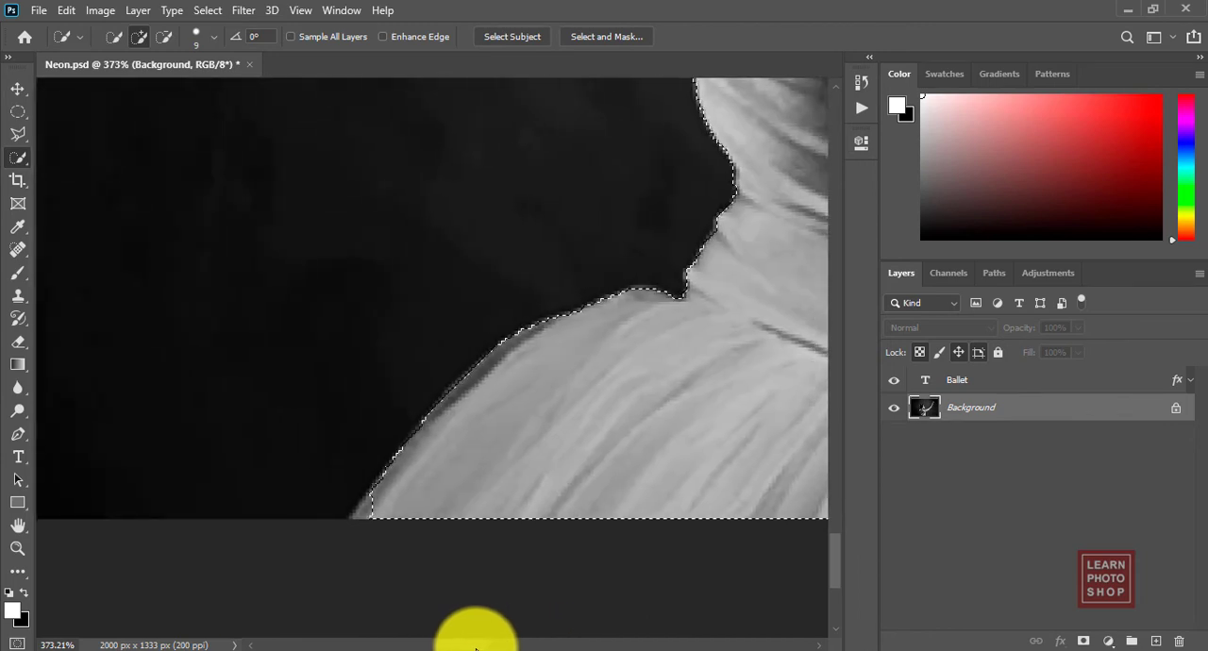
click(383, 504)
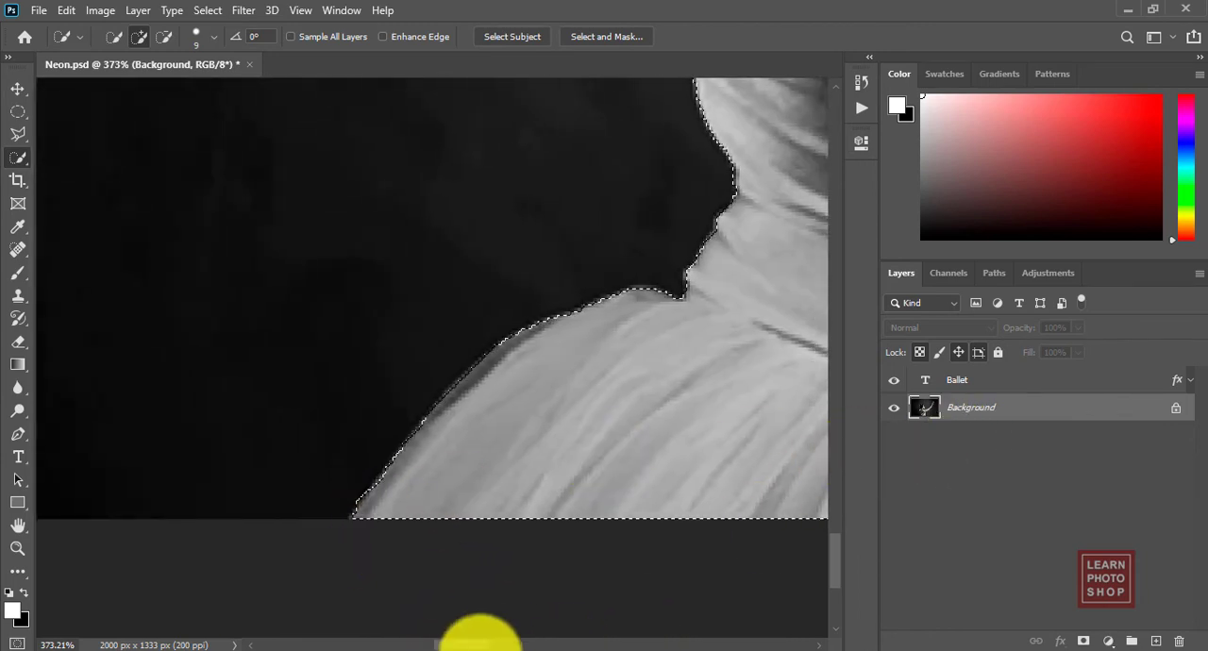
Step: Subtract the background strip along the left edge of the dress's back, just below the shoulder strap
drag(466, 644, 494, 645)
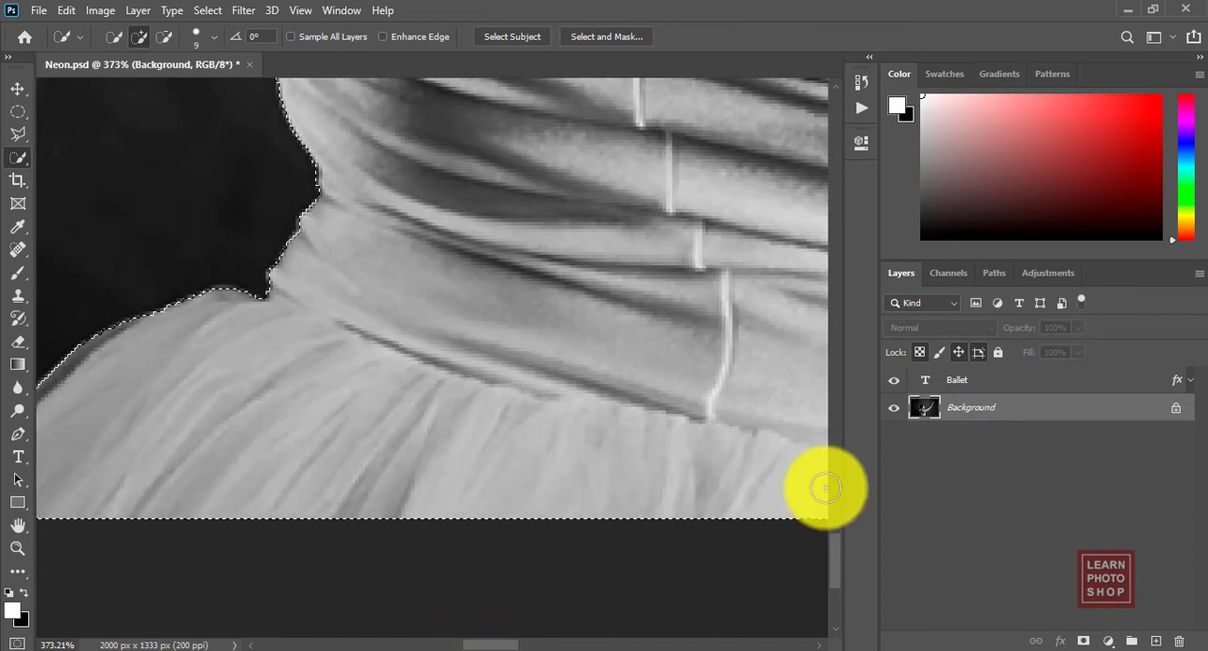
drag(840, 542, 828, 485)
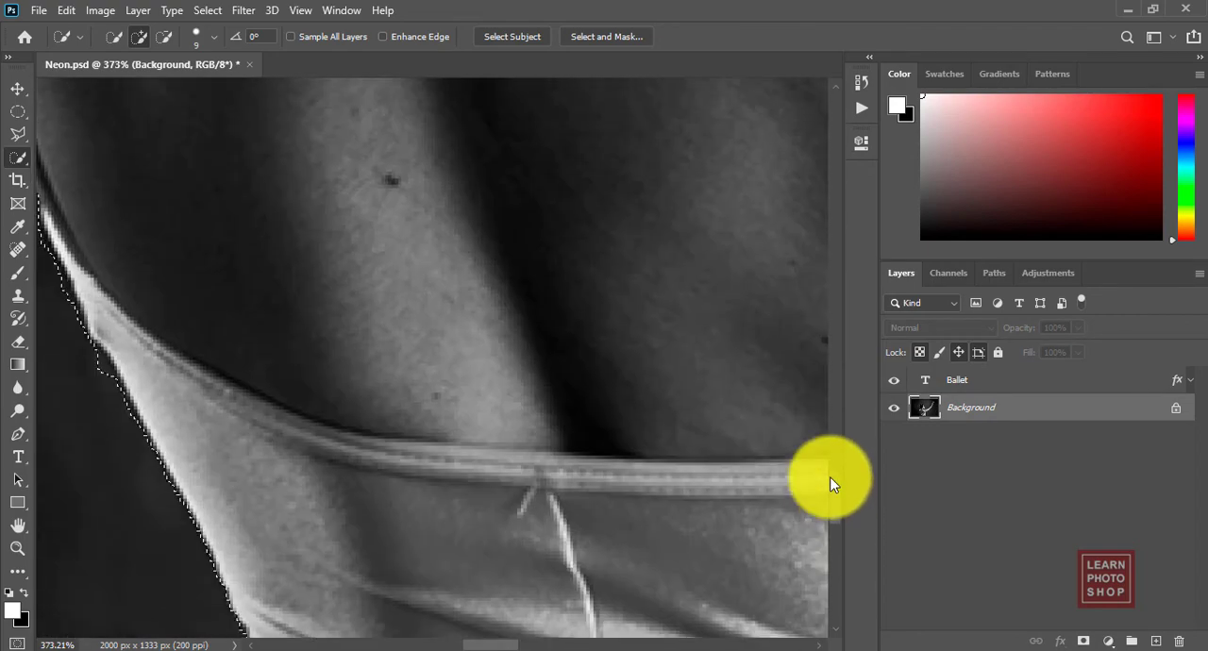
drag(464, 646, 451, 647)
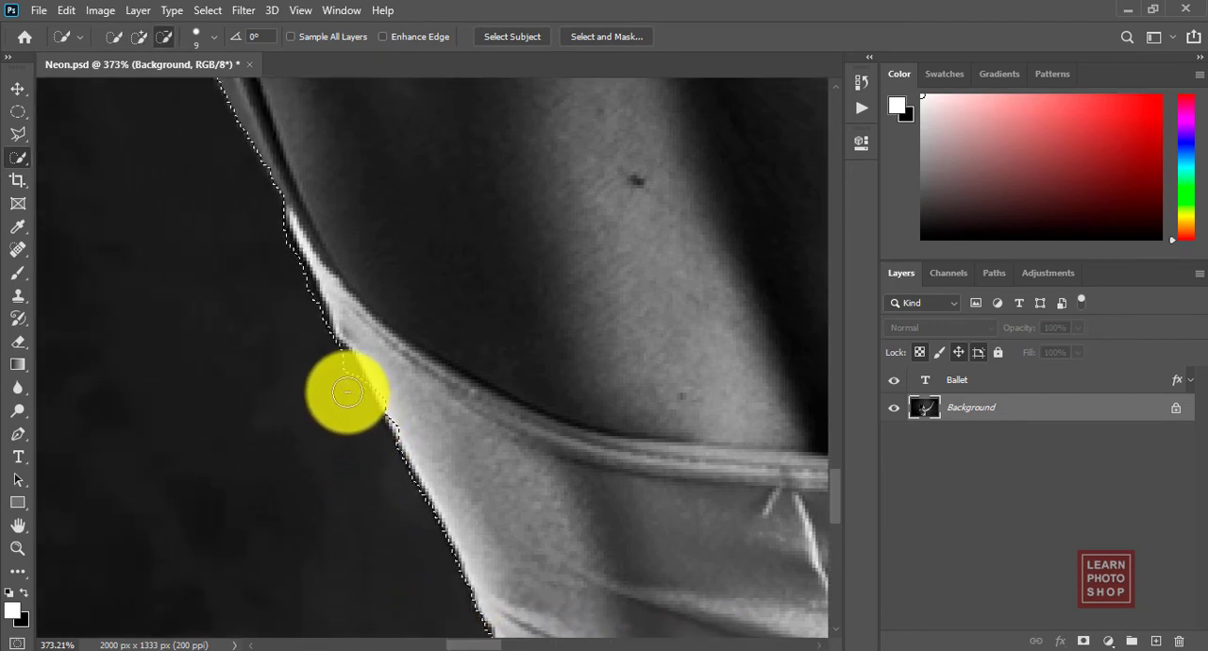
drag(337, 366, 274, 237)
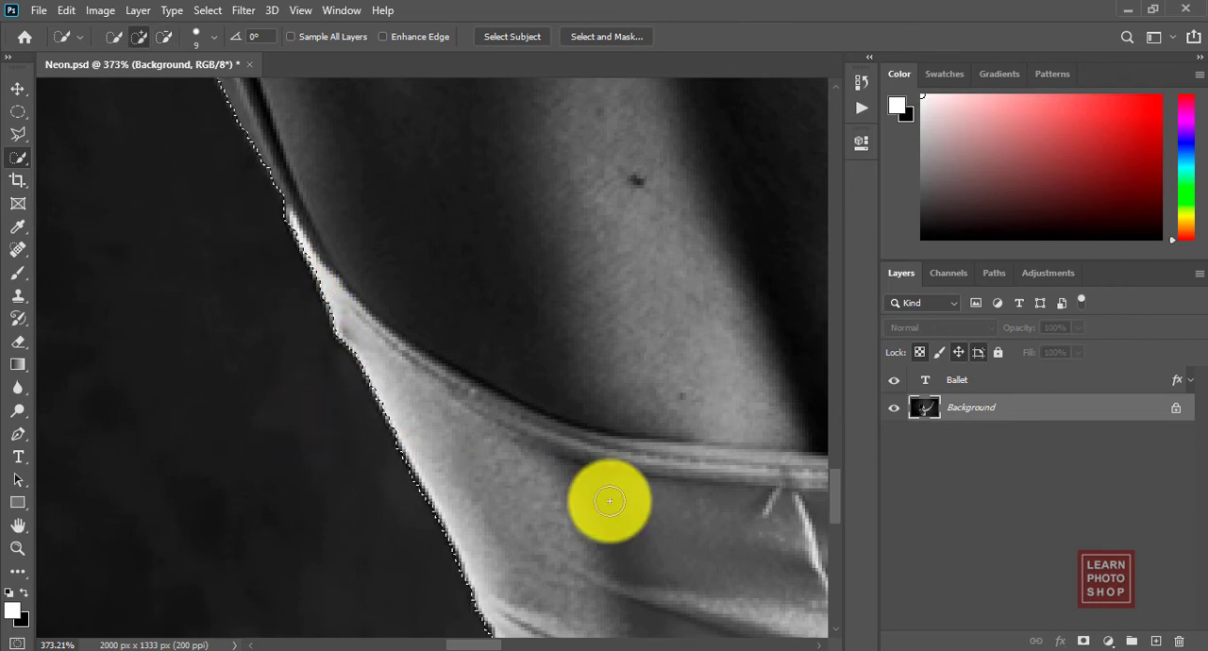
Step: Try to save the dancer's selection as a new channel in the Neon.psd document
key(ctrl+1)
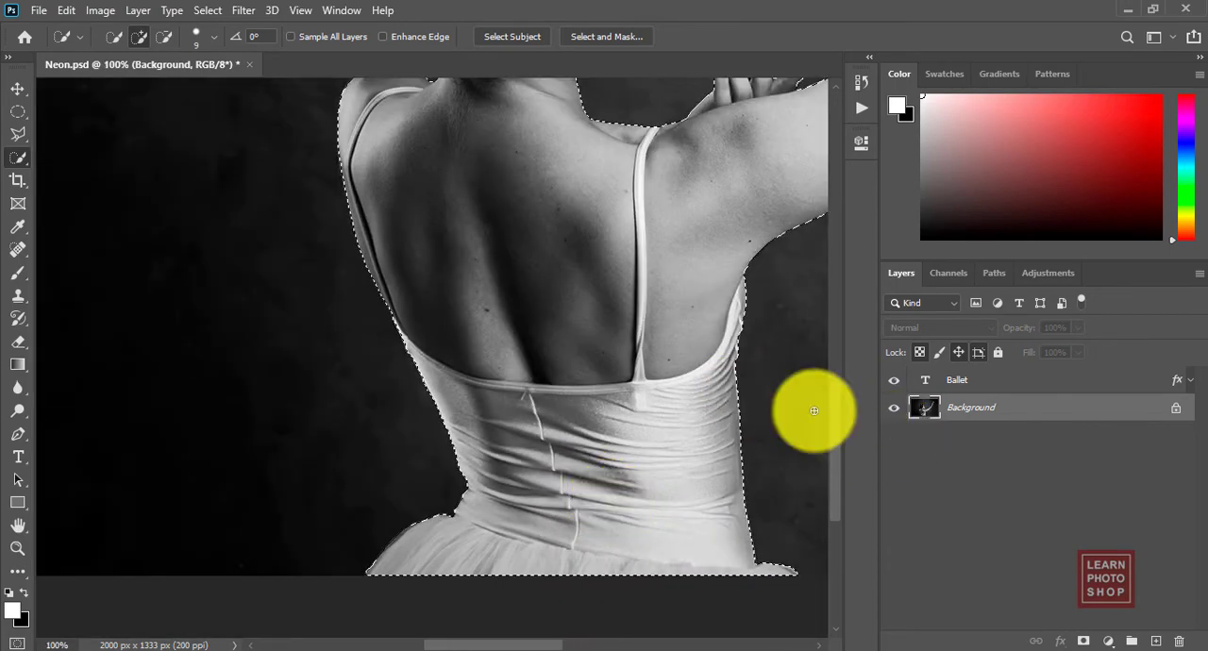
scroll(836, 419, up, 10)
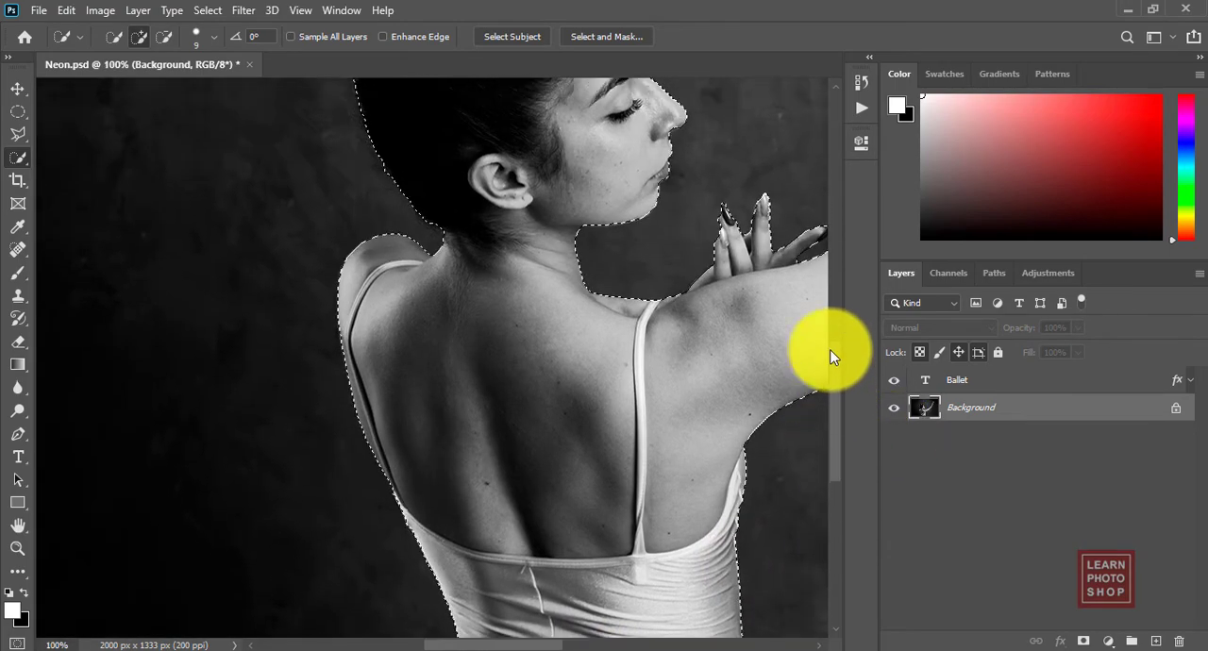
key(alt+s)
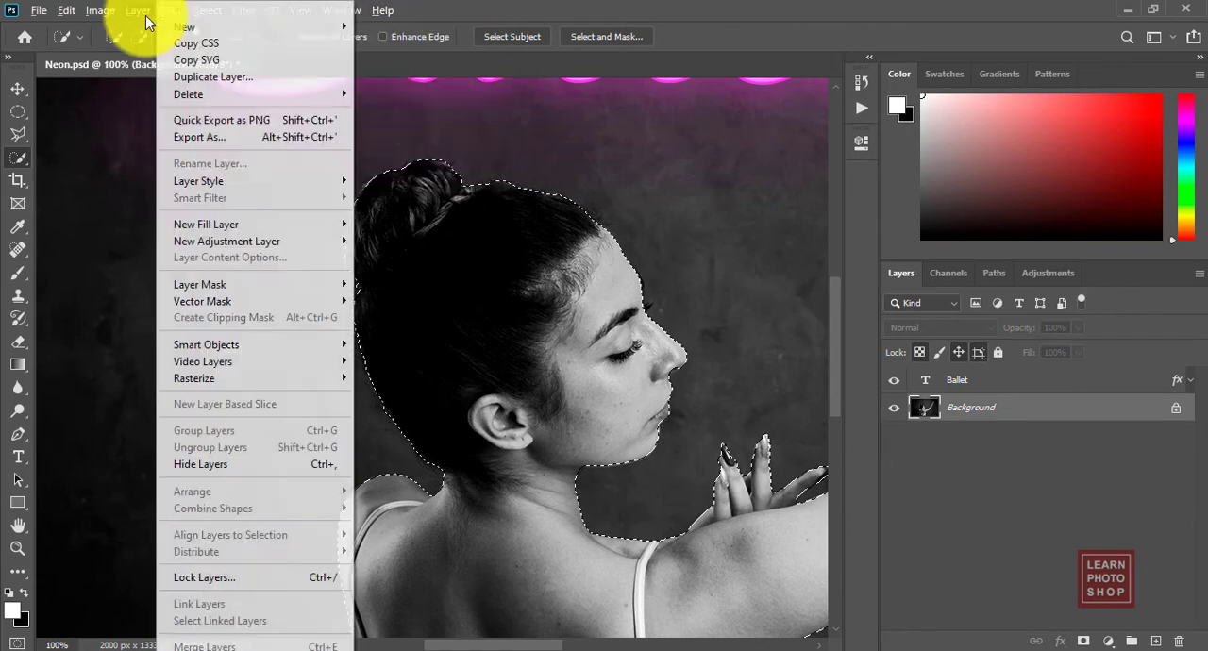
click(487, 8)
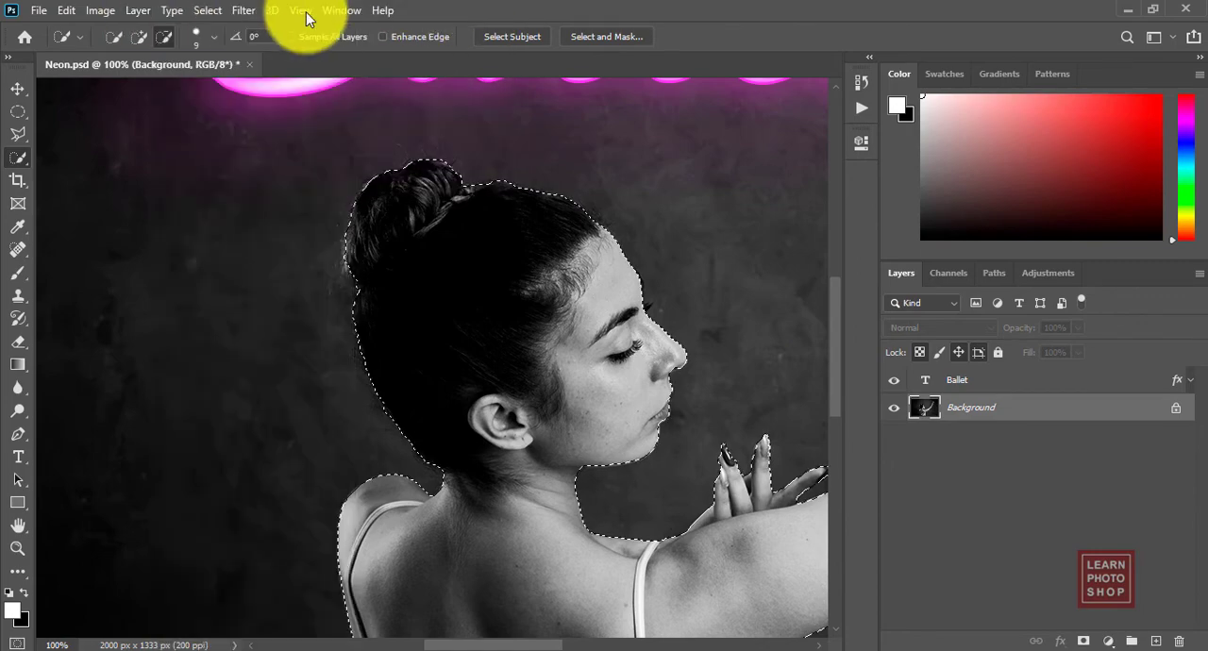
click(211, 12)
click(279, 400)
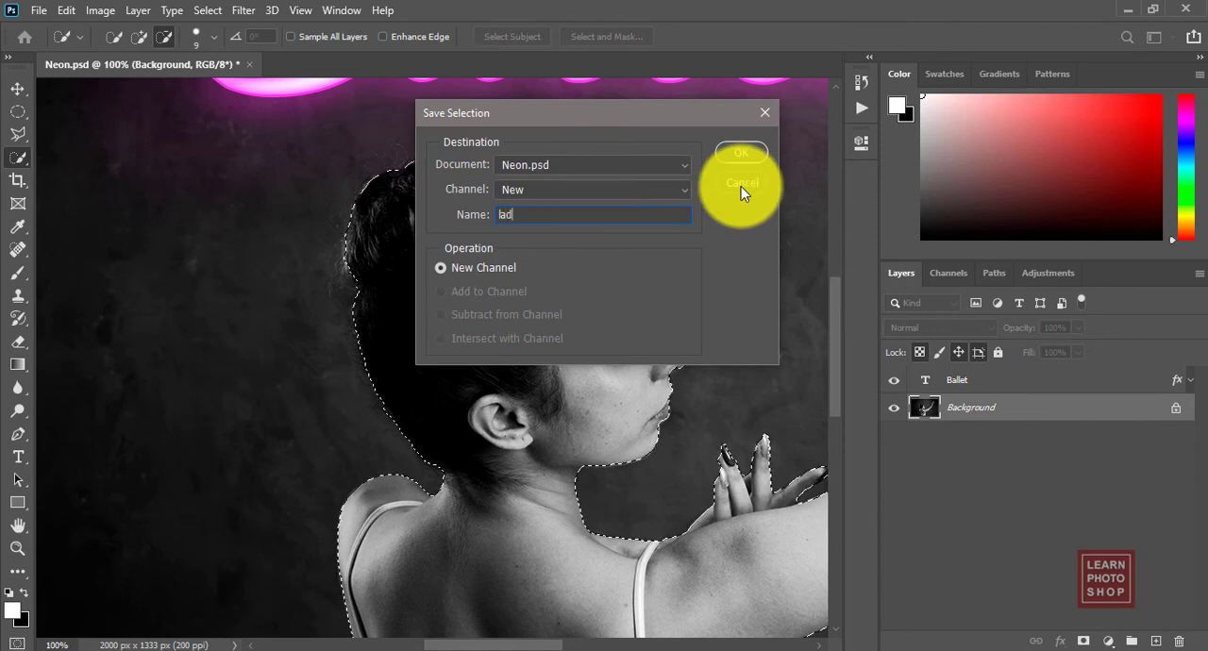
click(741, 187)
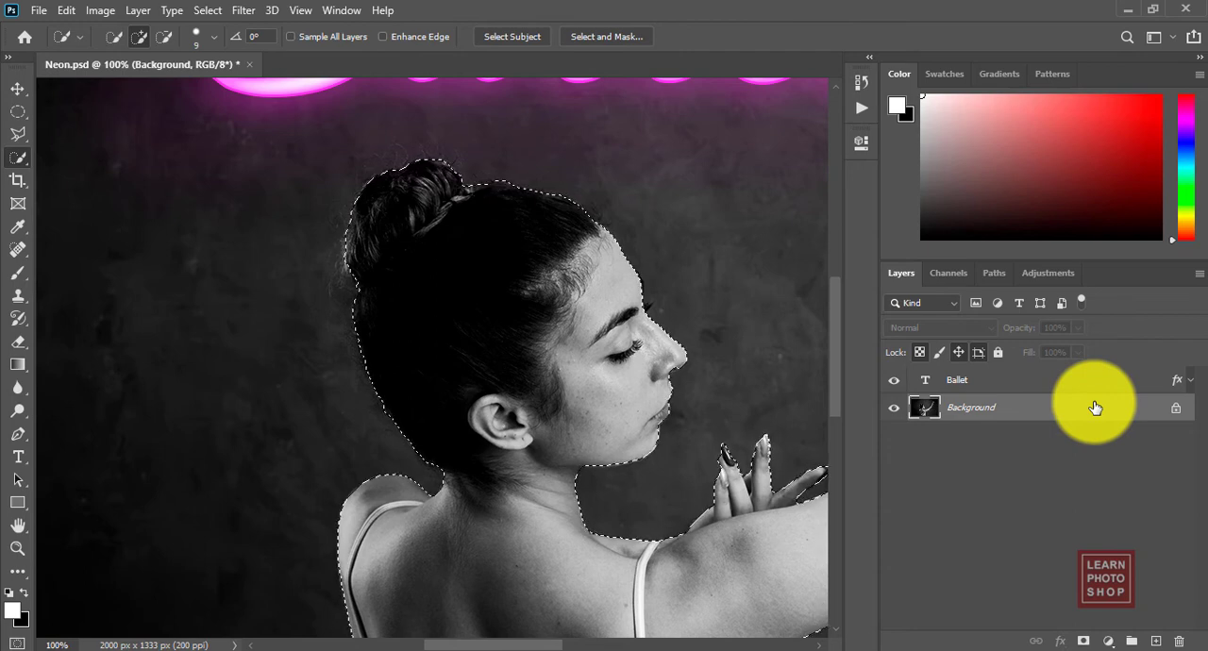
Step: Try copying the unfeathered dancer selection to a new layer, and undo the copy
key(ctrl+j)
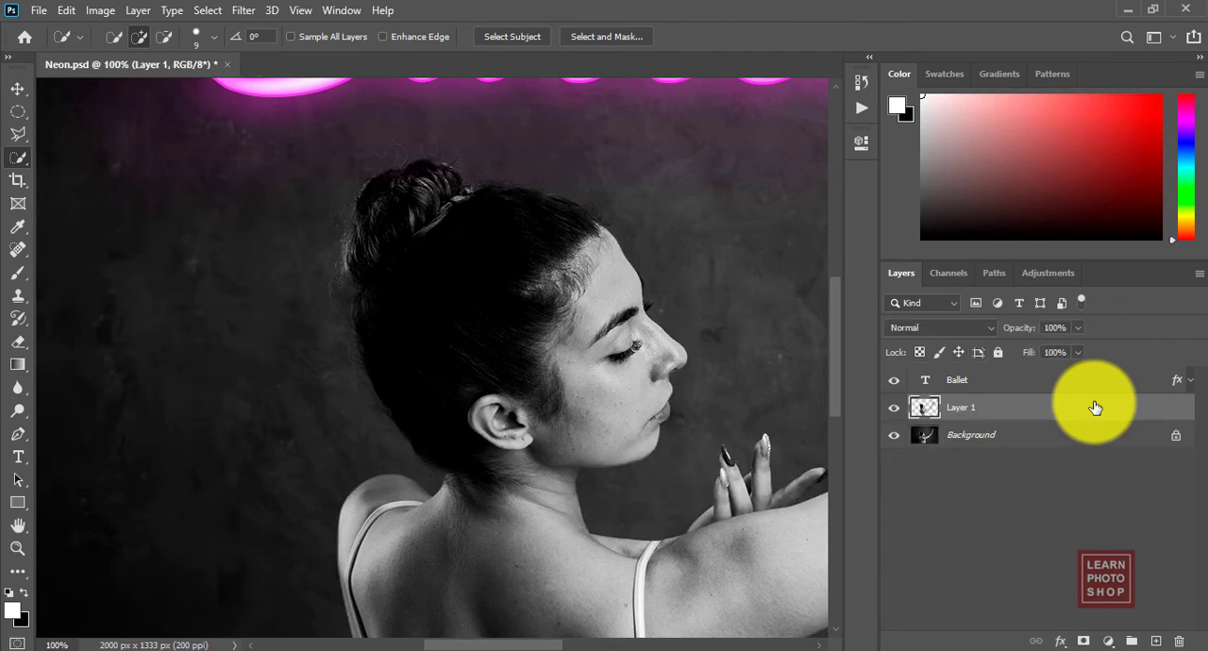
key(ctrl+z)
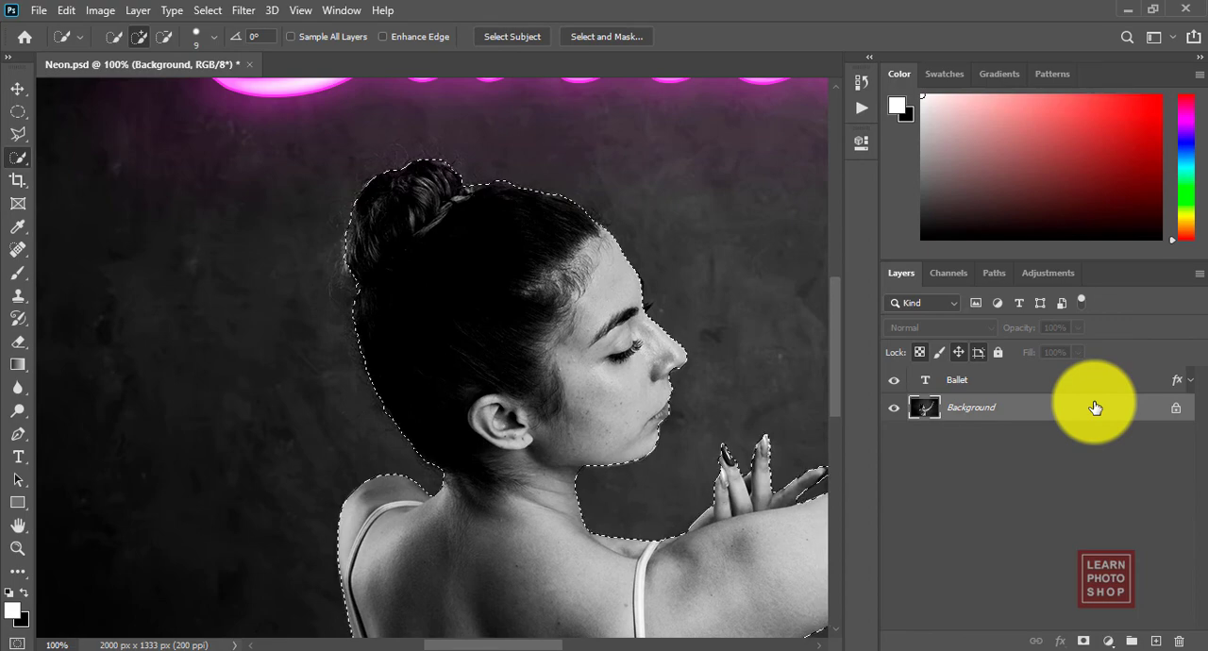
Step: Feather the dancer's selection by 2 pixels and copy the selected area to a new layer
click(19, 113)
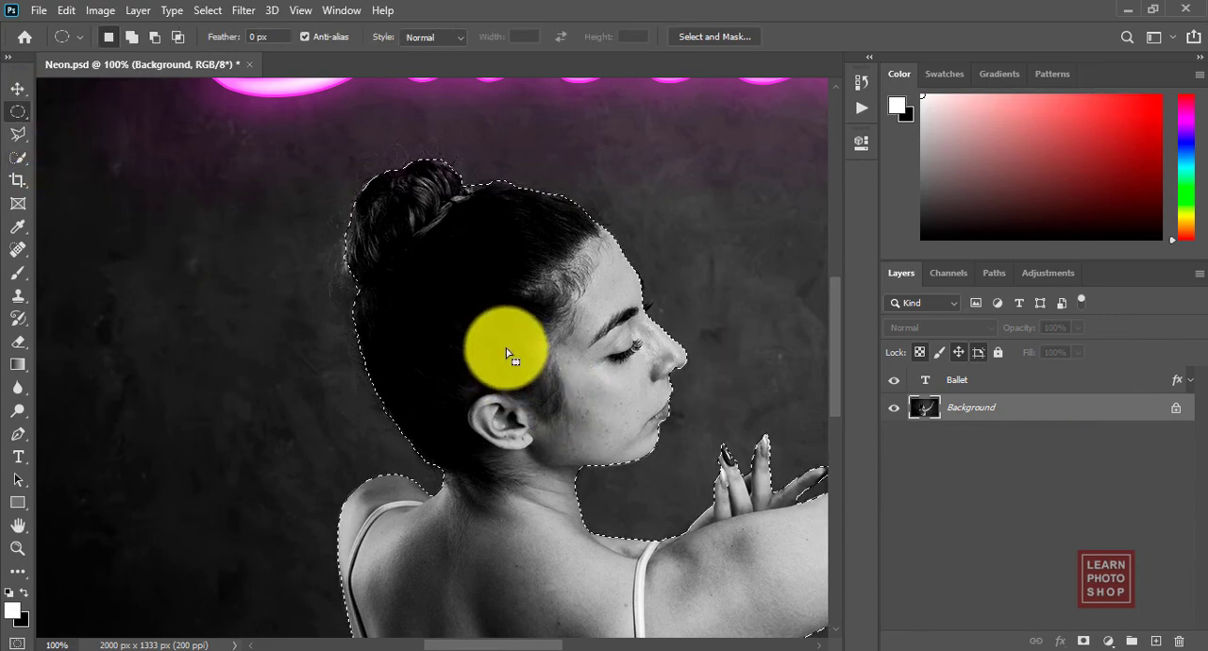
right_click(507, 353)
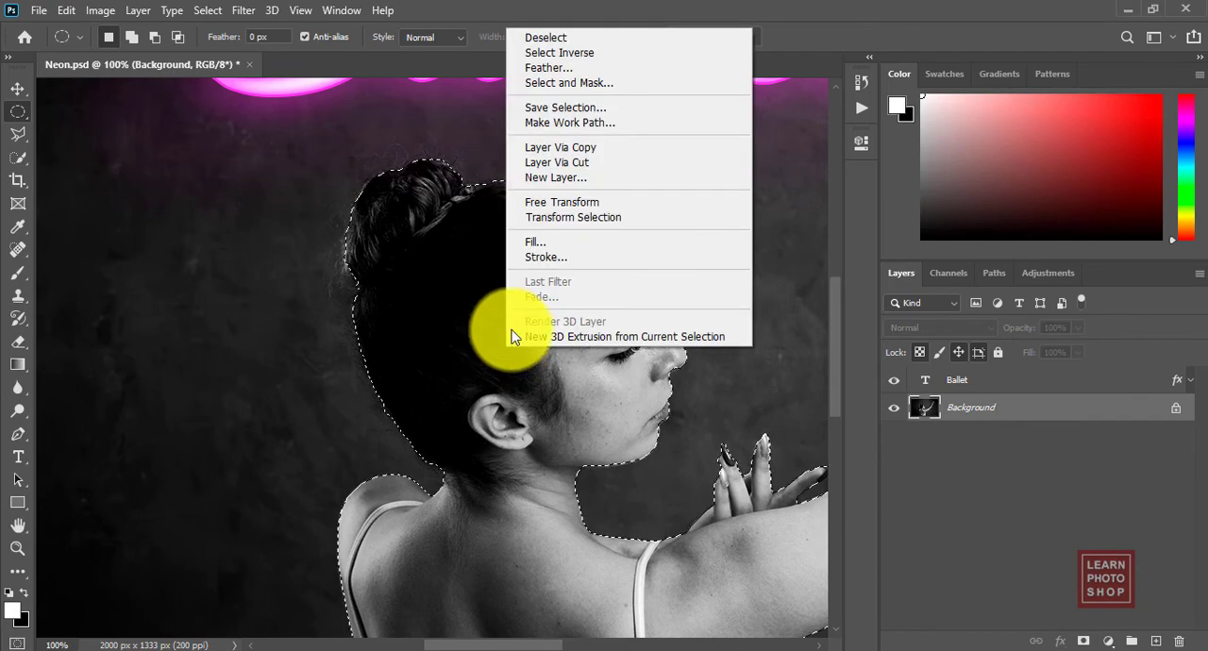
click(580, 69)
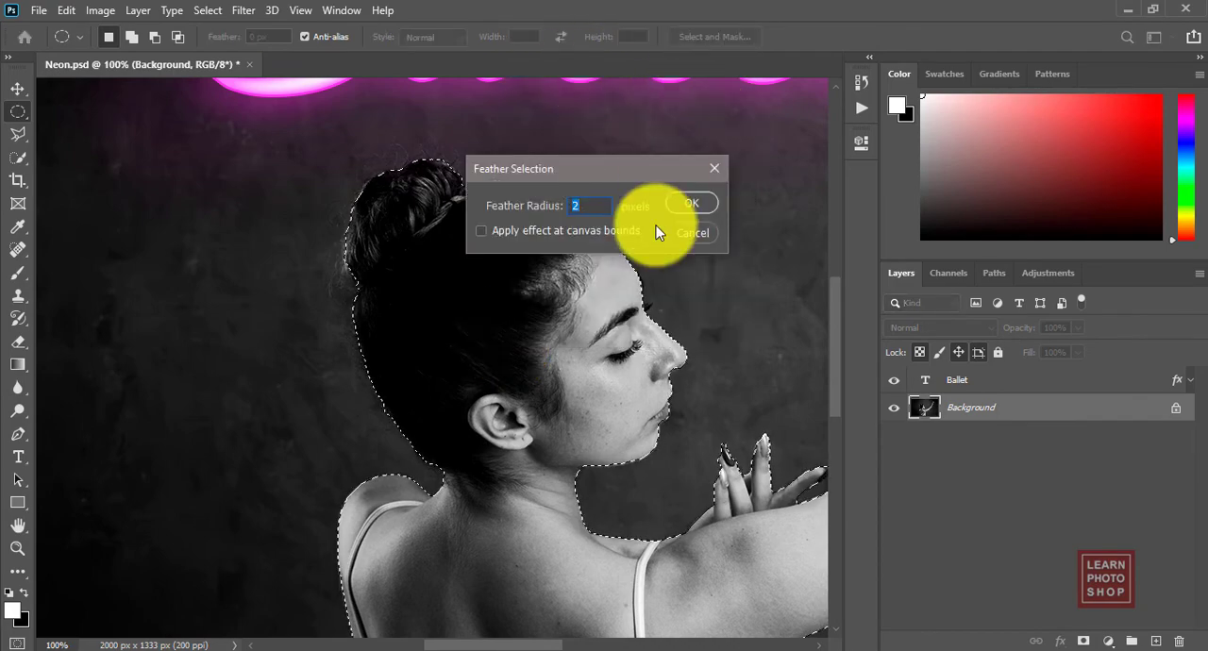
click(695, 204)
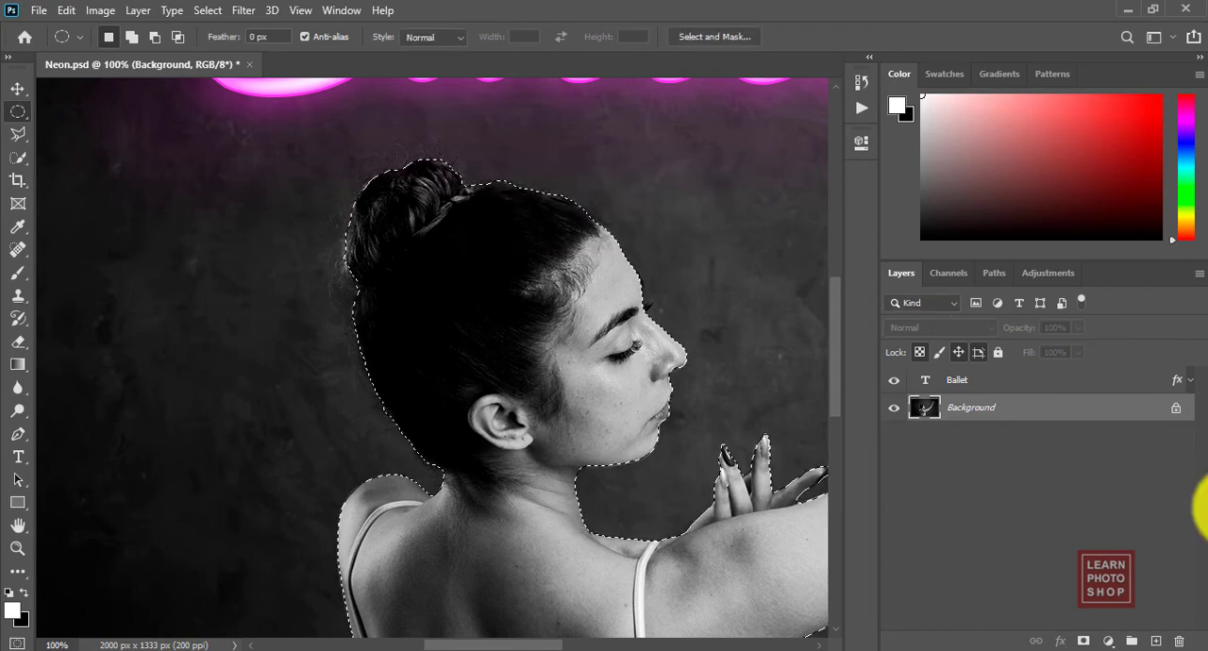
key(ctrl+j)
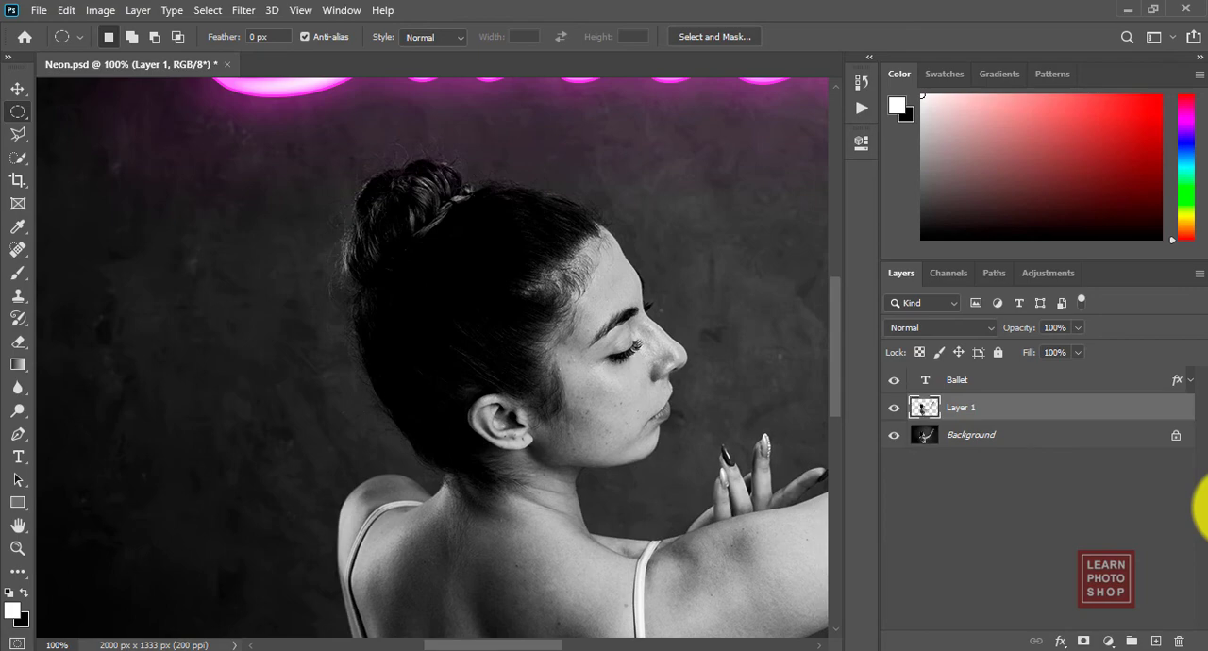
Step: Copy the neon layer style from the Ballet text layer and paste it onto the dancer's cutout layer
key(ctrl+minus)
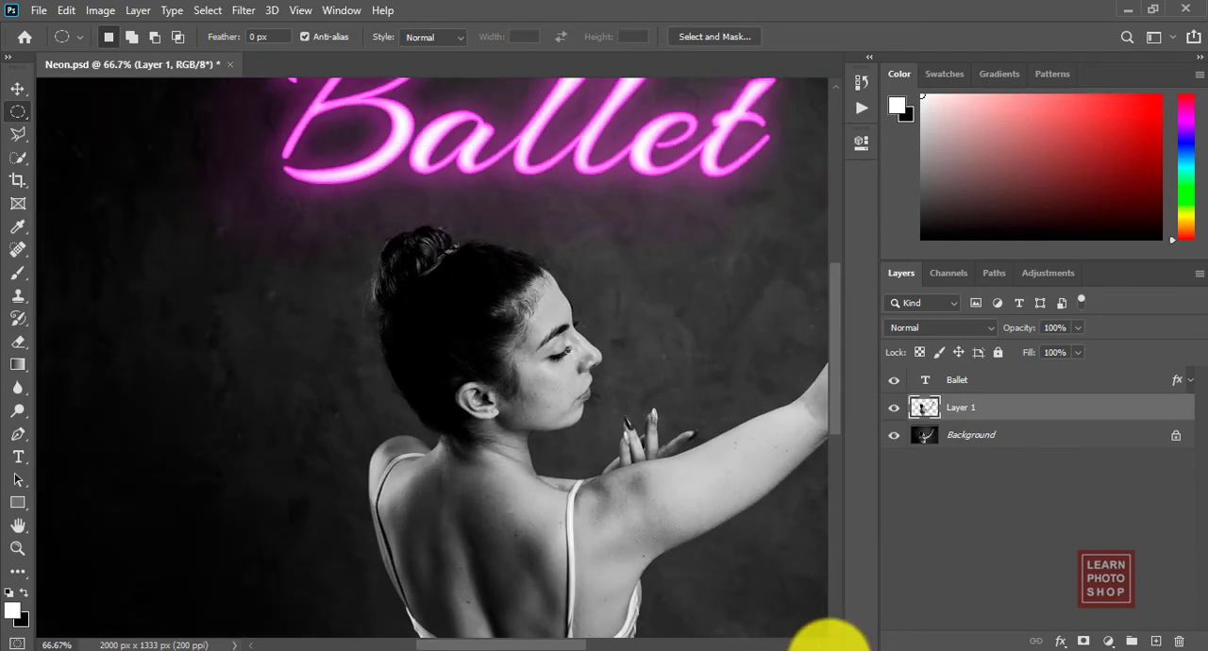
drag(526, 644, 547, 646)
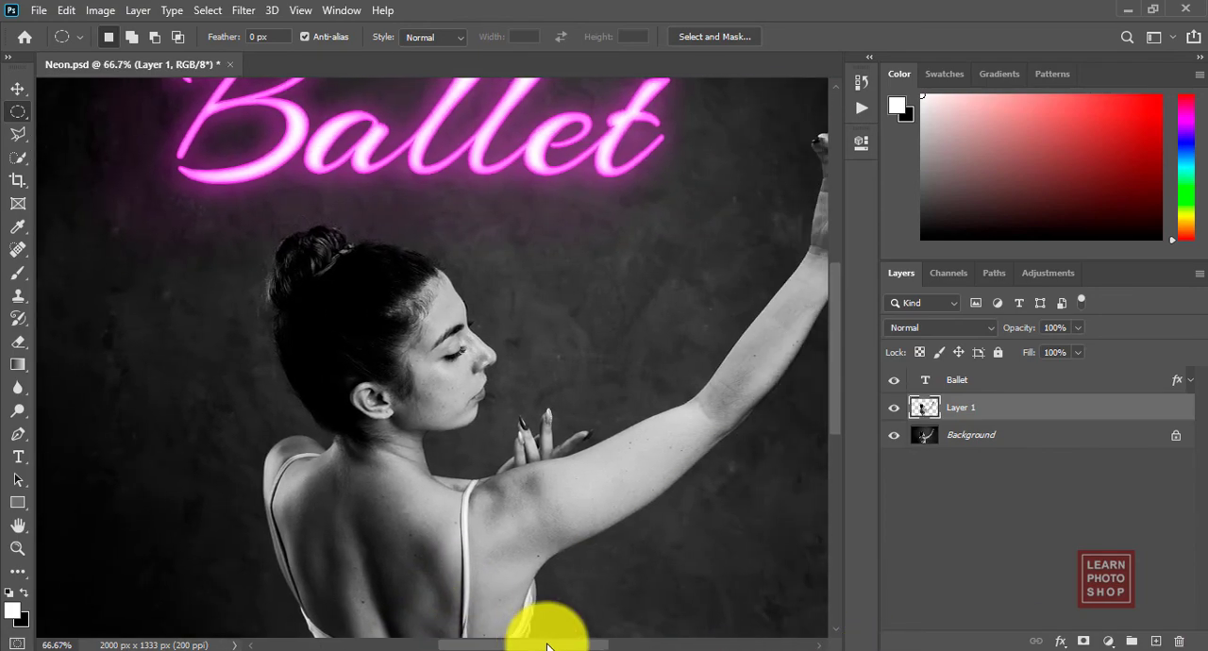
click(1067, 380)
right_click(1067, 380)
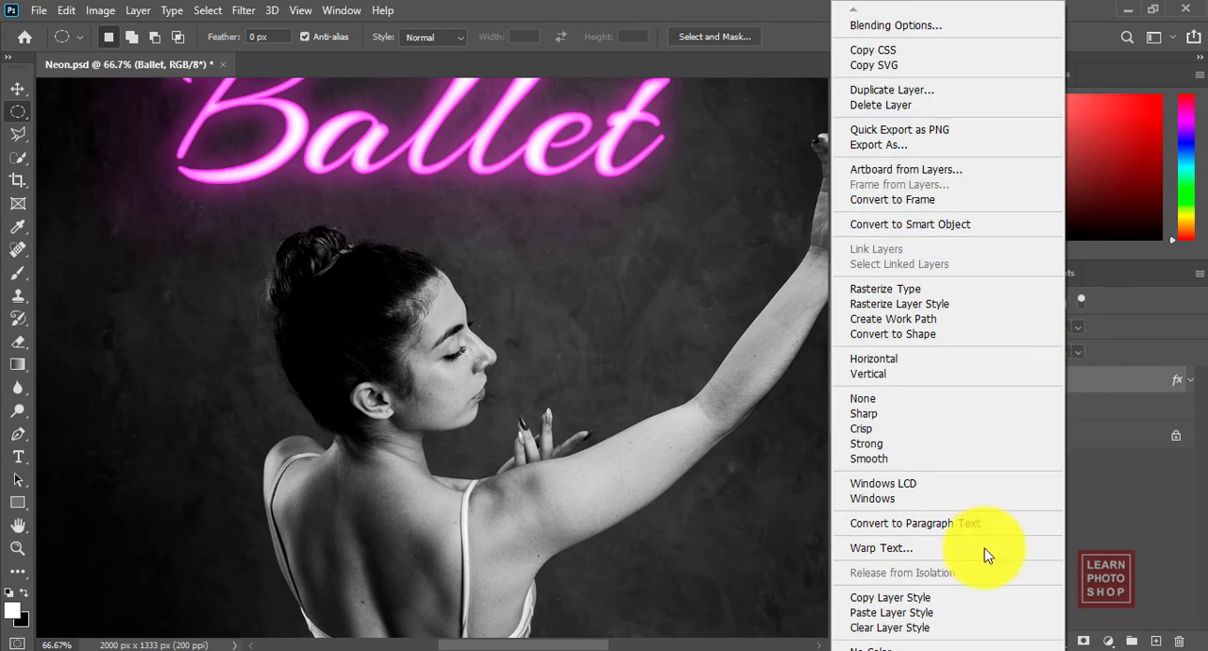
click(974, 598)
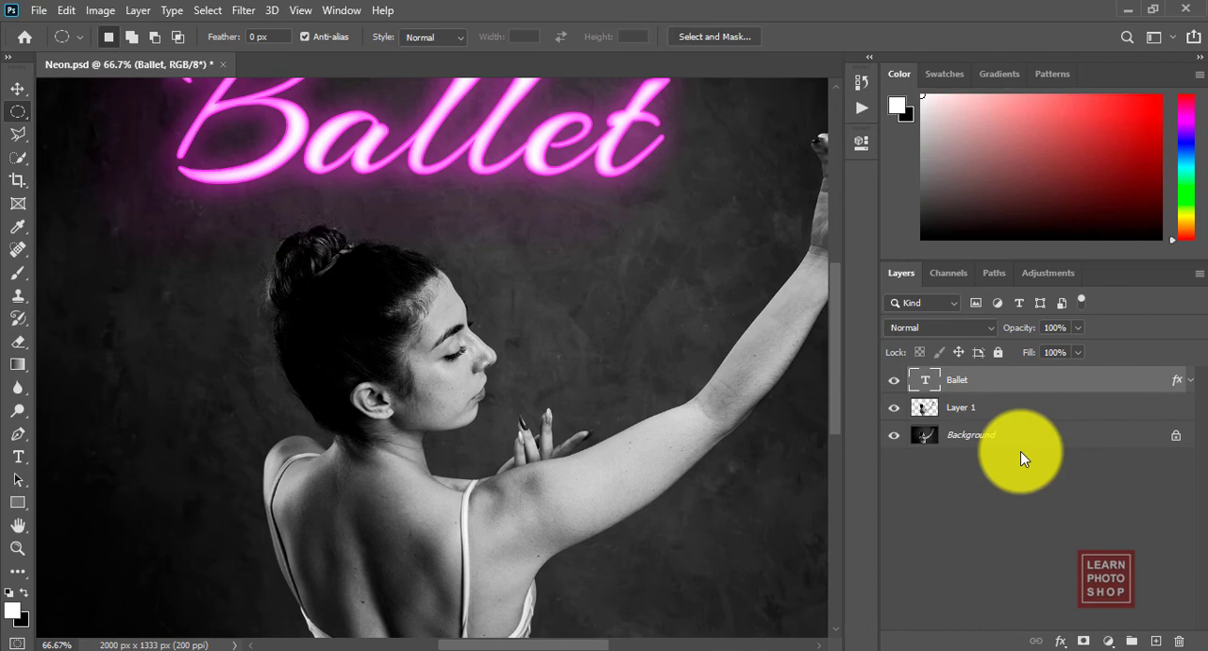
click(1057, 407)
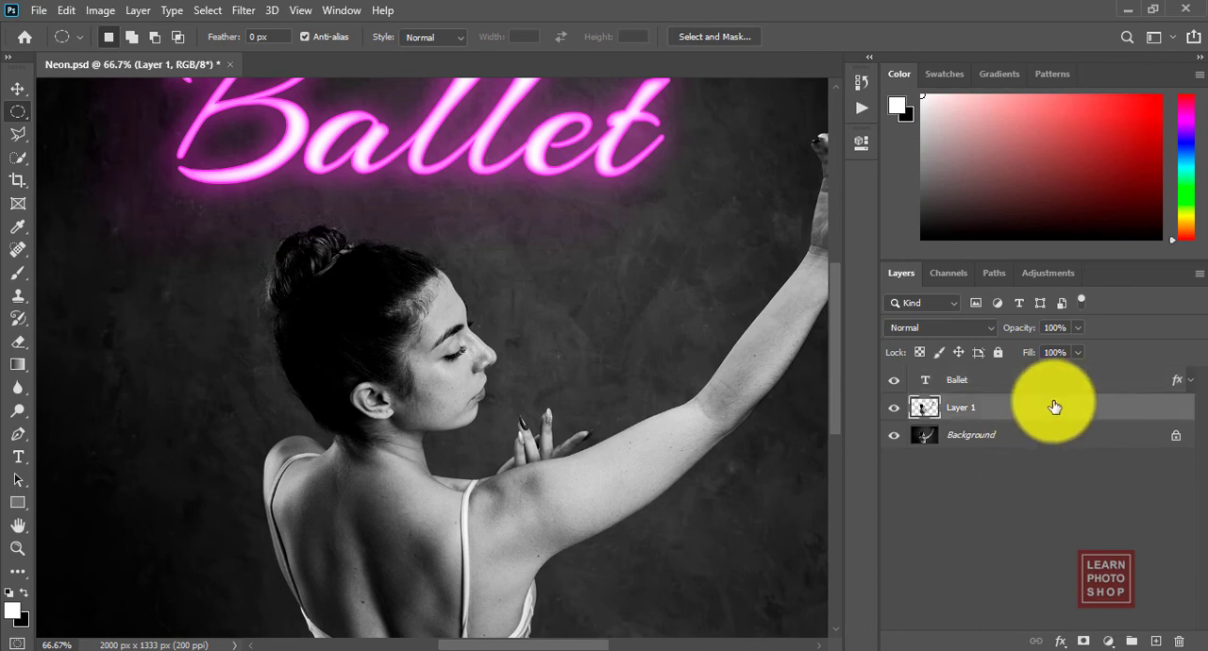
right_click(1055, 408)
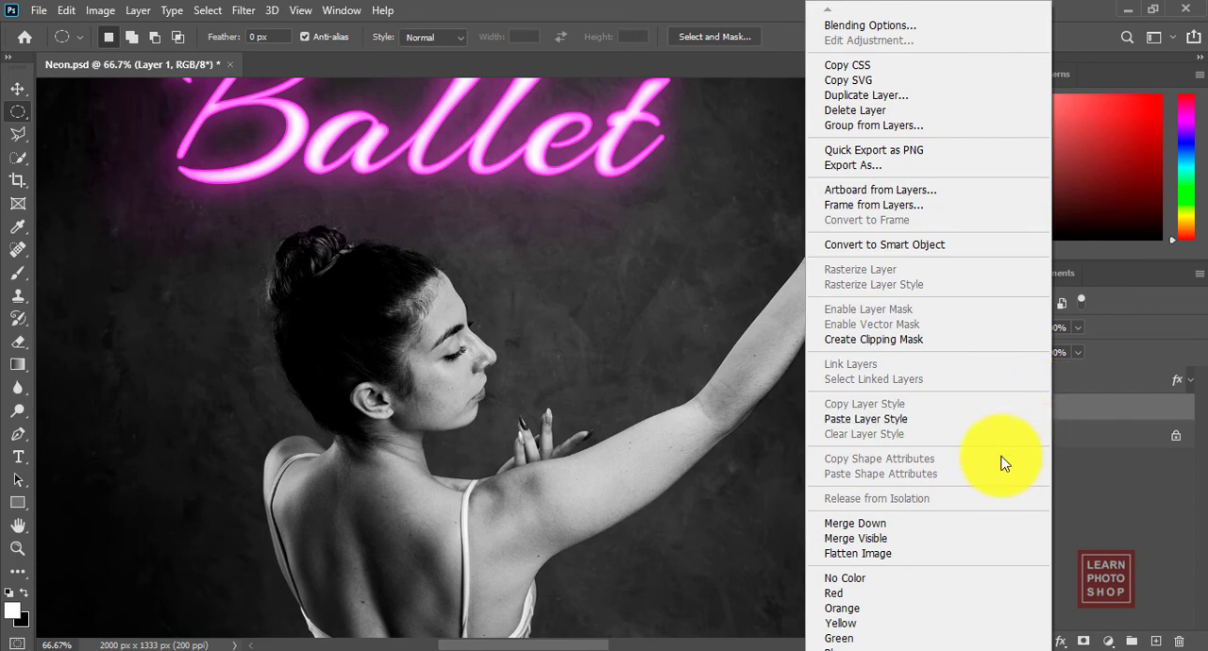
click(993, 420)
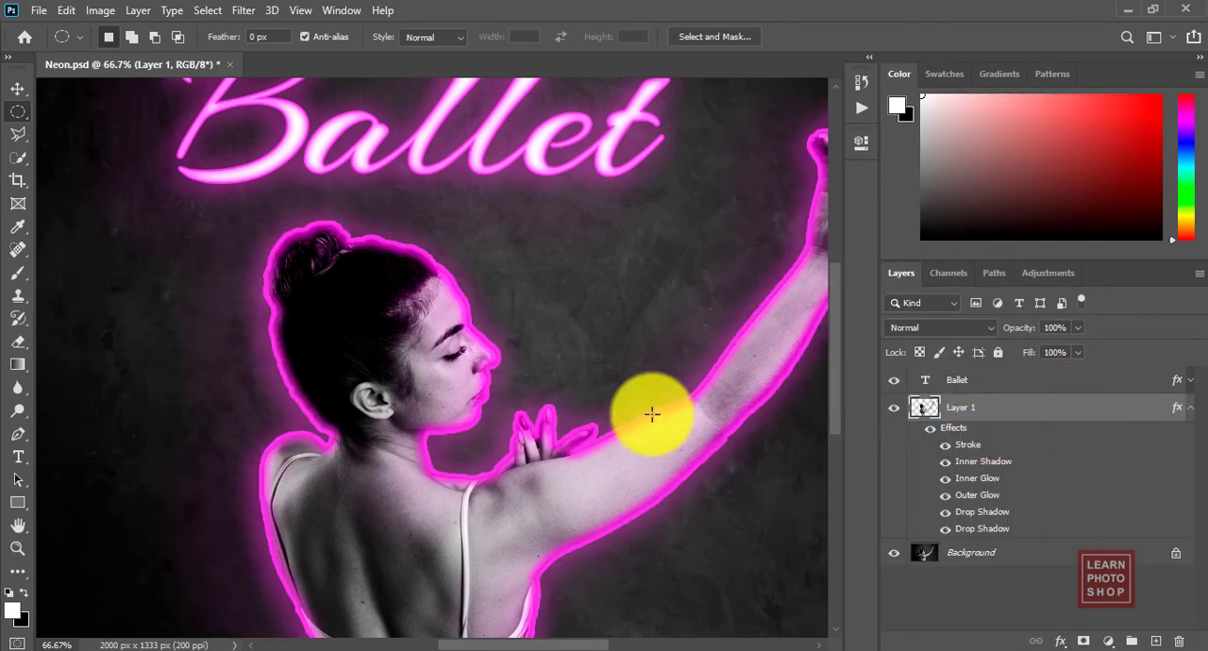
Step: In the dancer layer's style, disable the Stroke and set the Inner Shadow opacity to 10%
key(ctrl+plus)
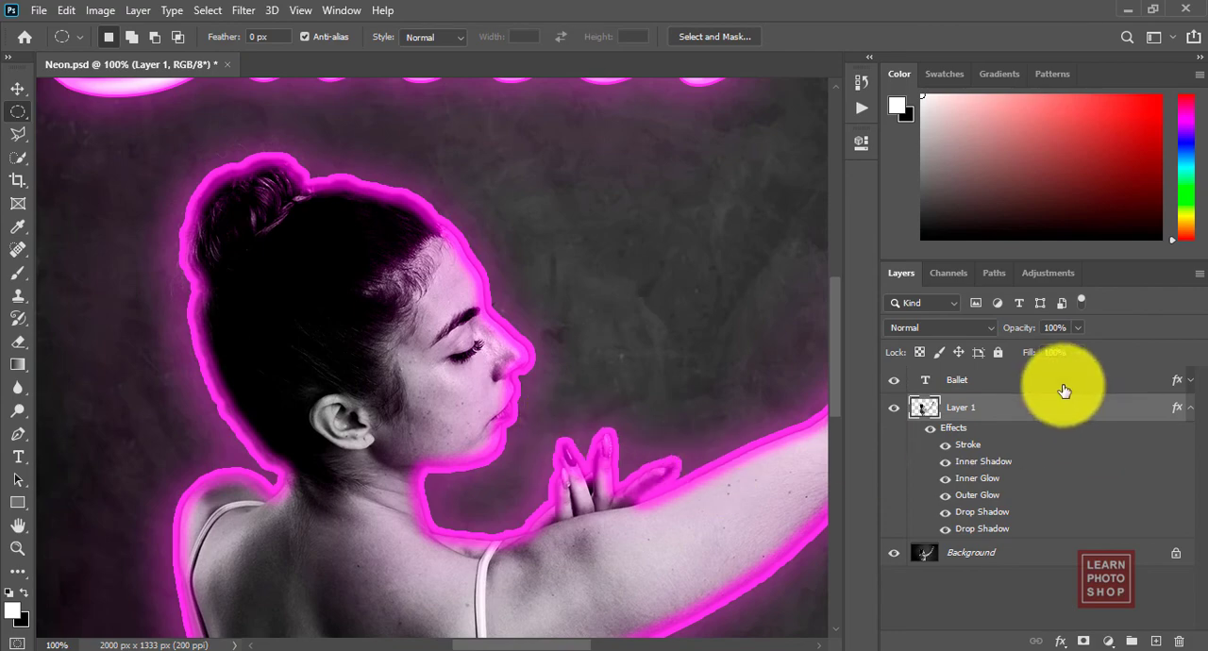
double_click(1137, 411)
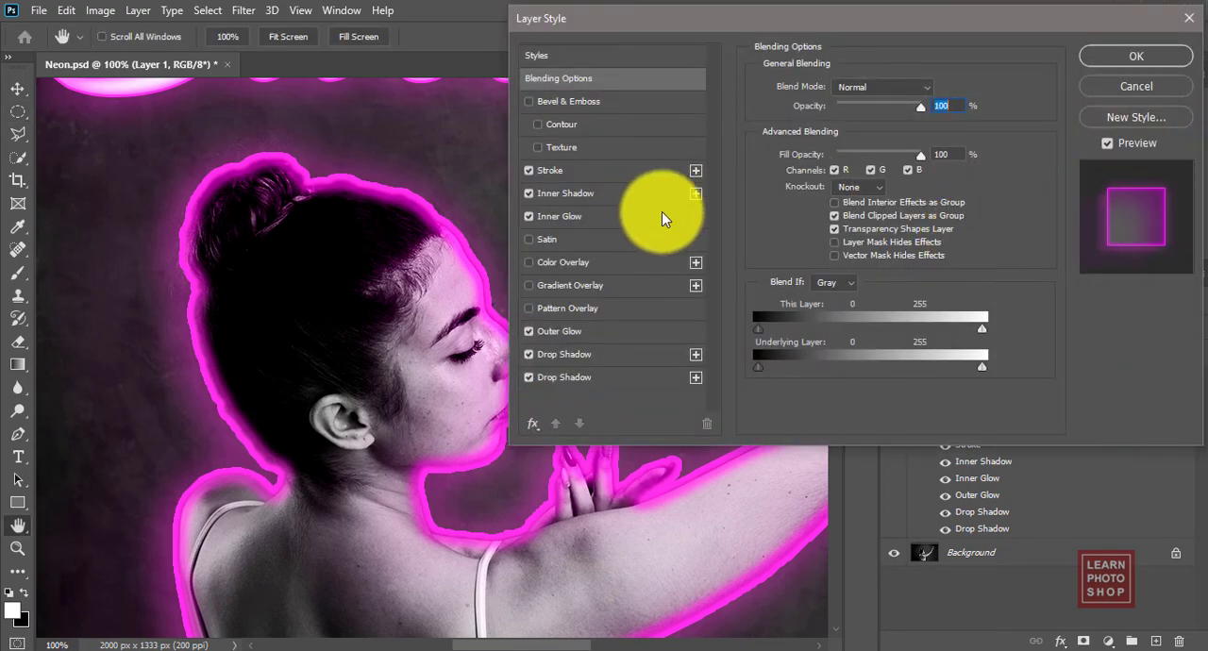
click(530, 171)
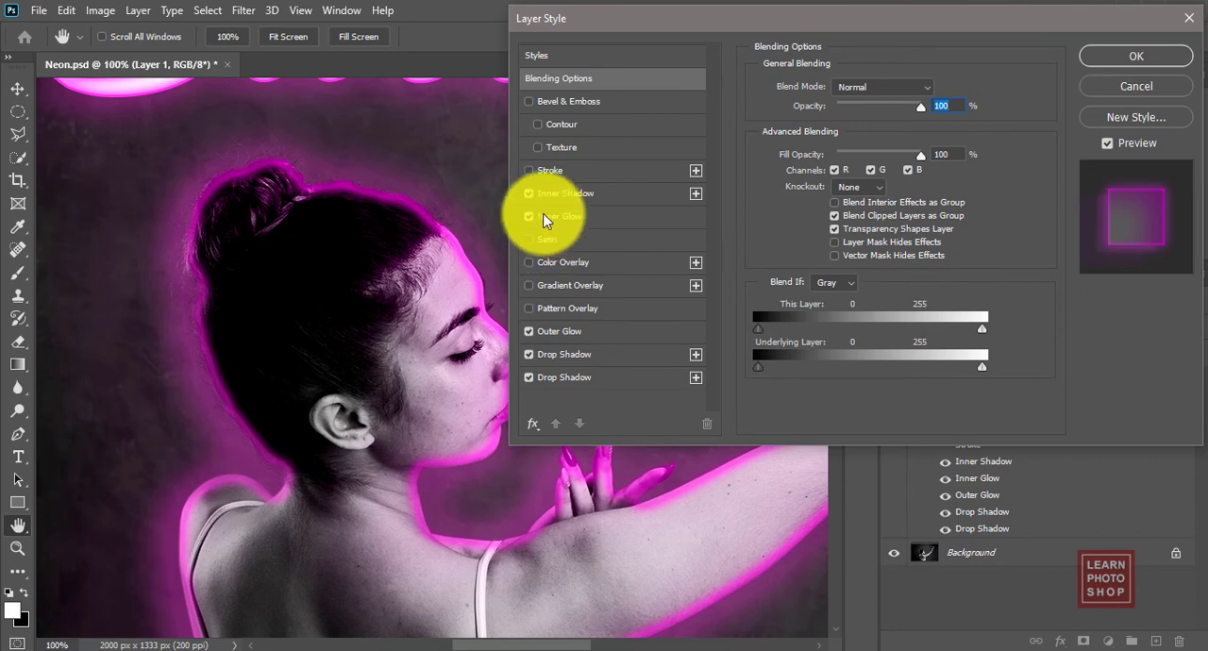
click(580, 193)
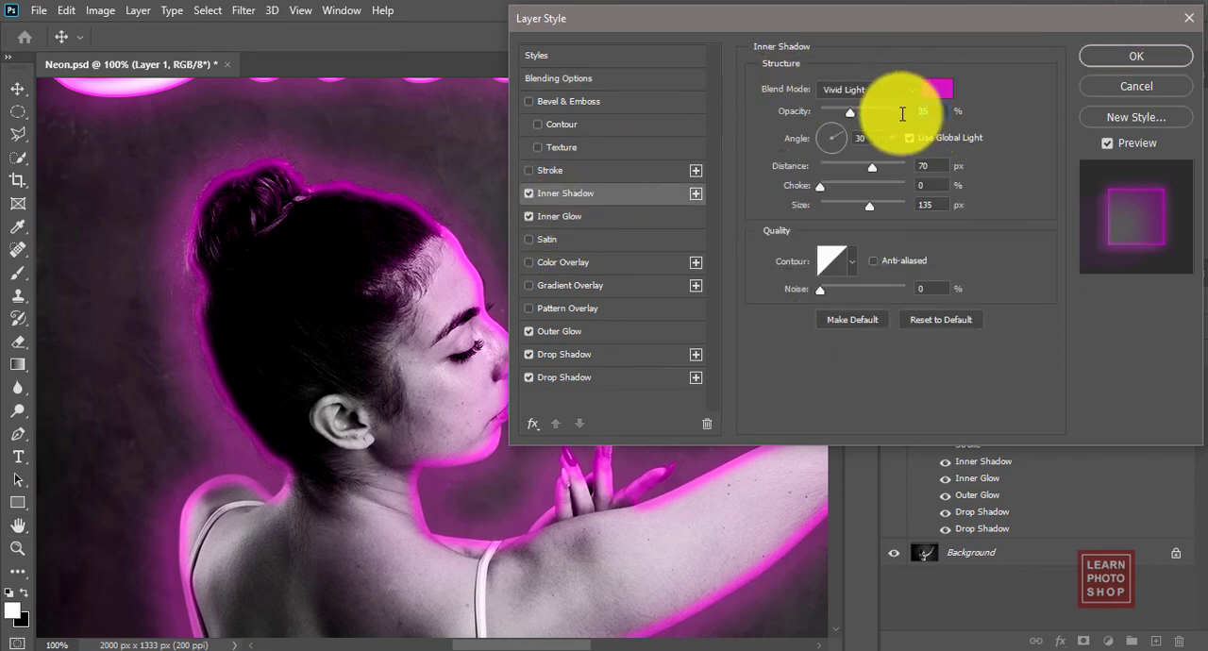
text(10)
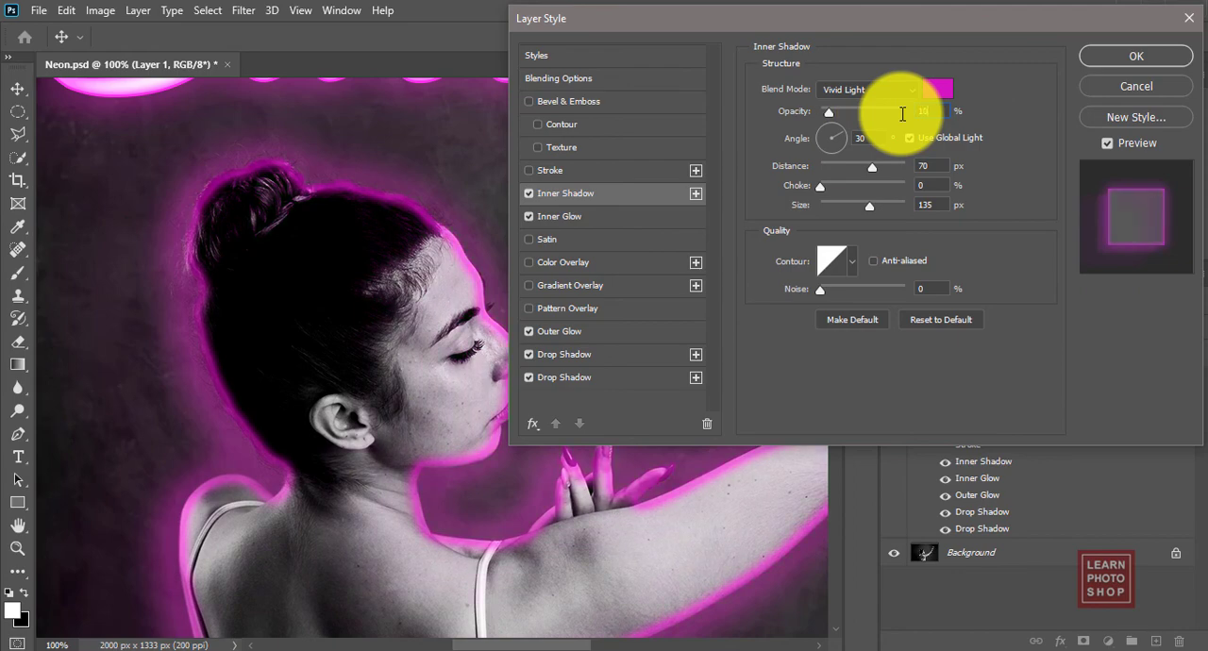
click(528, 194)
click(529, 194)
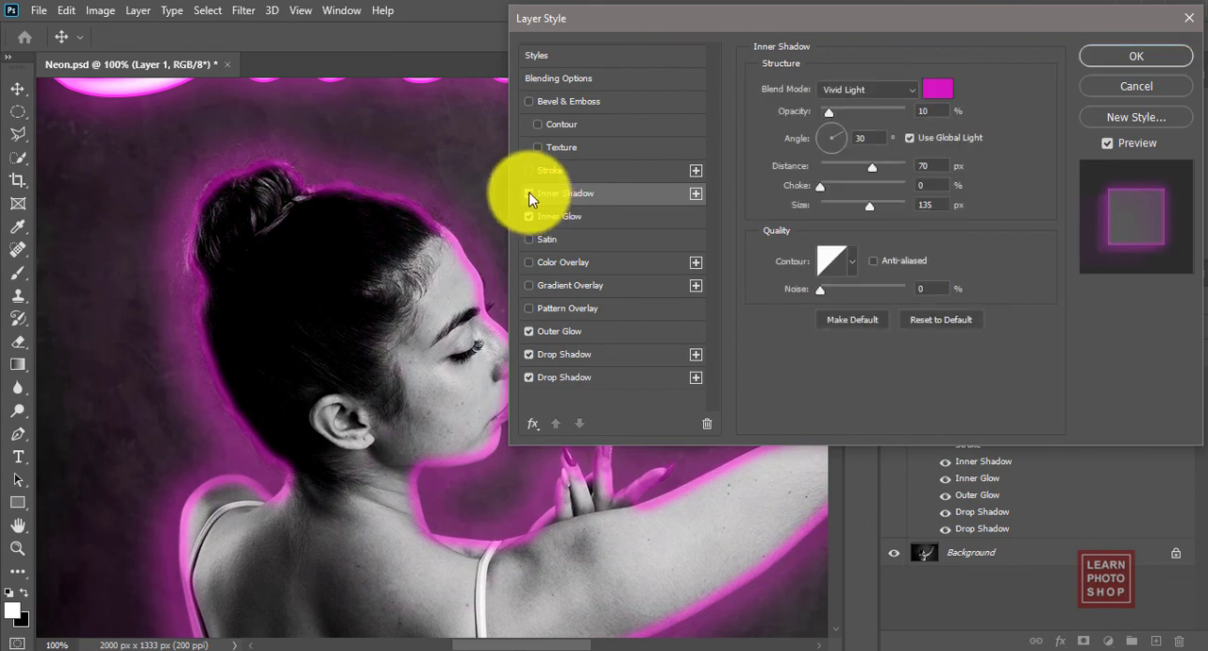
Step: Set the dancer layer's Inner Glow opacity to 10% and apply the layer style
click(561, 217)
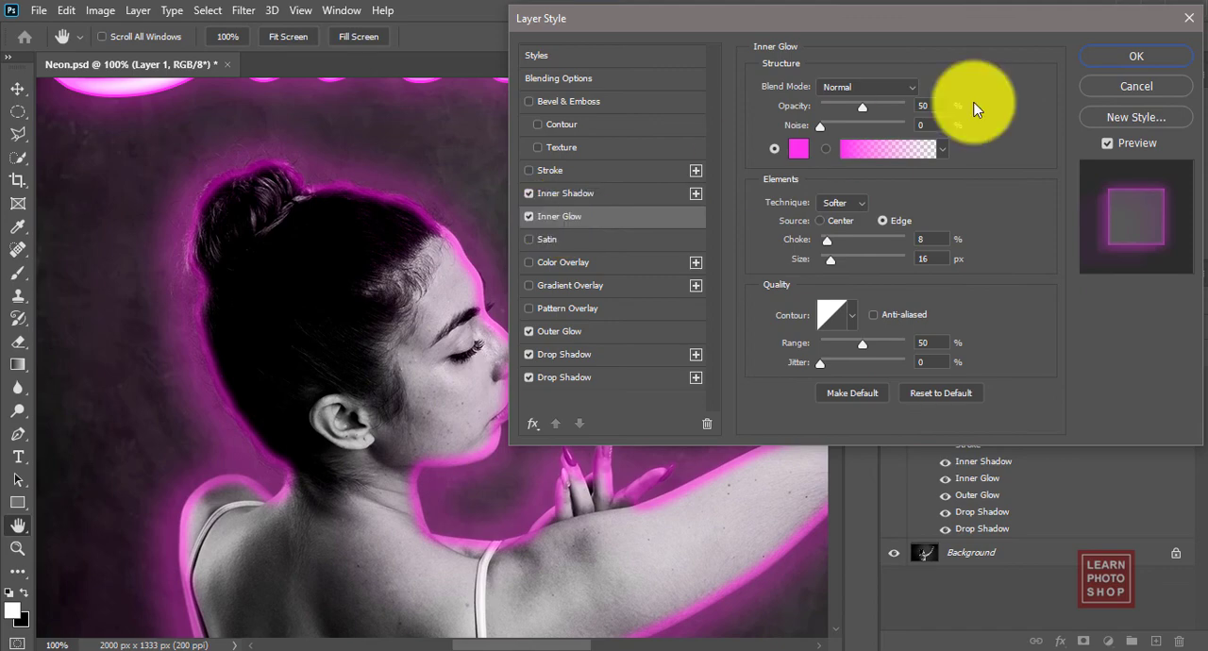
click(531, 218)
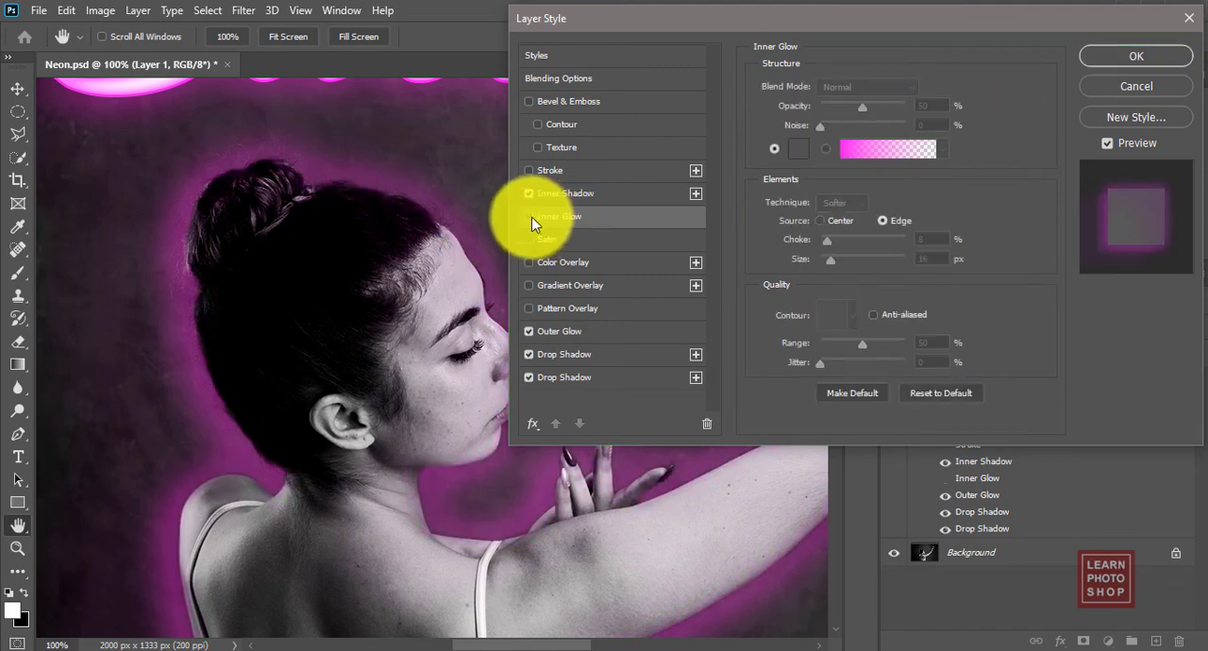
click(531, 217)
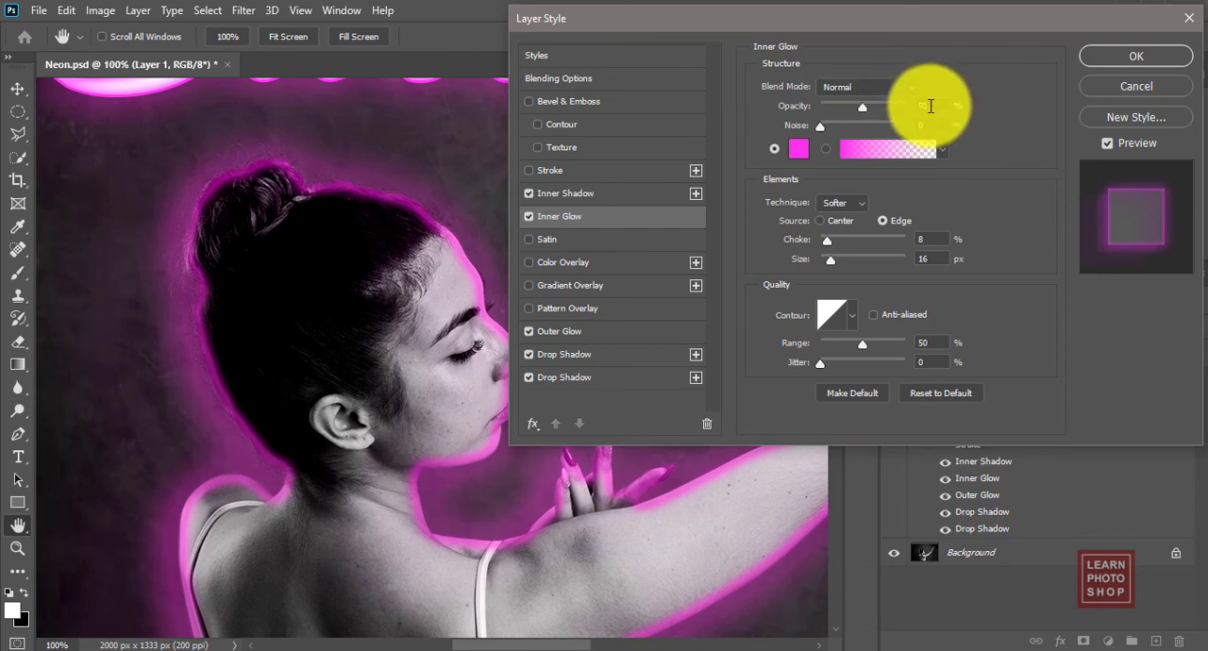
drag(931, 106, 894, 107)
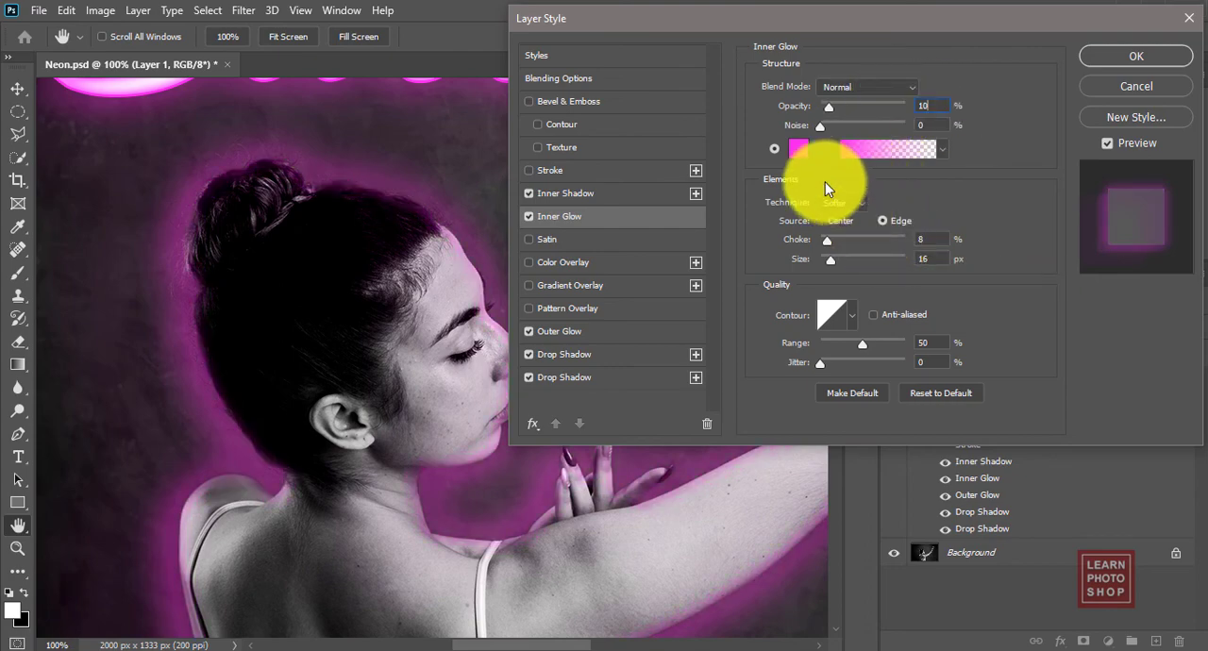
click(590, 332)
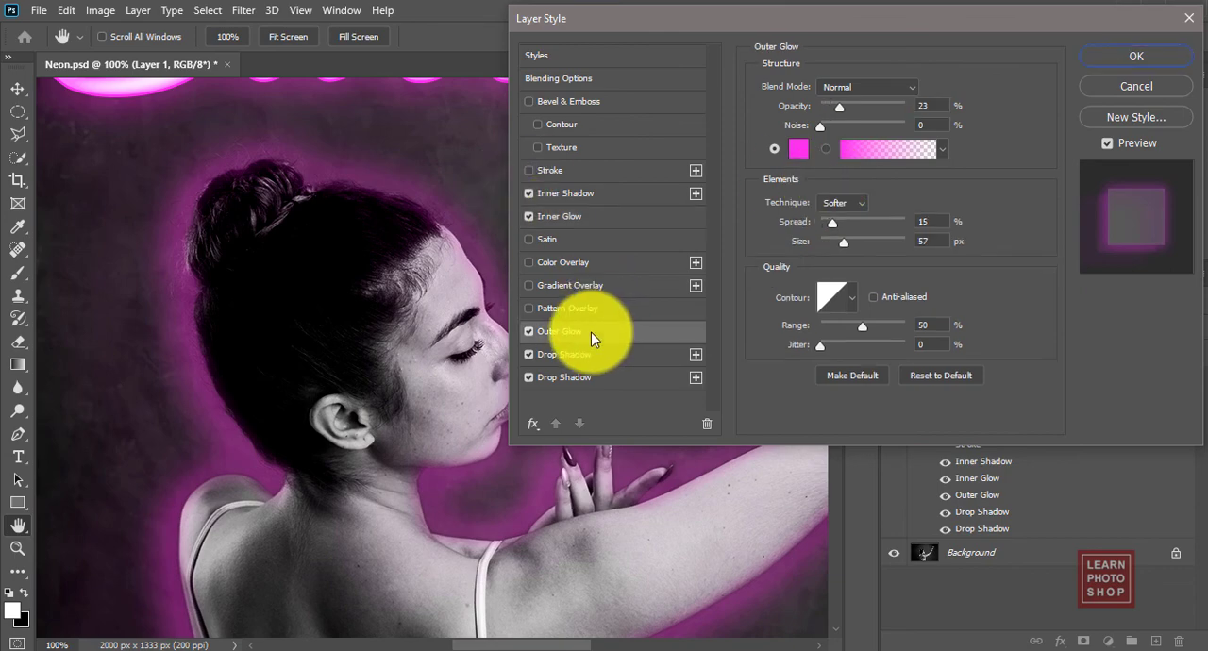
click(1171, 56)
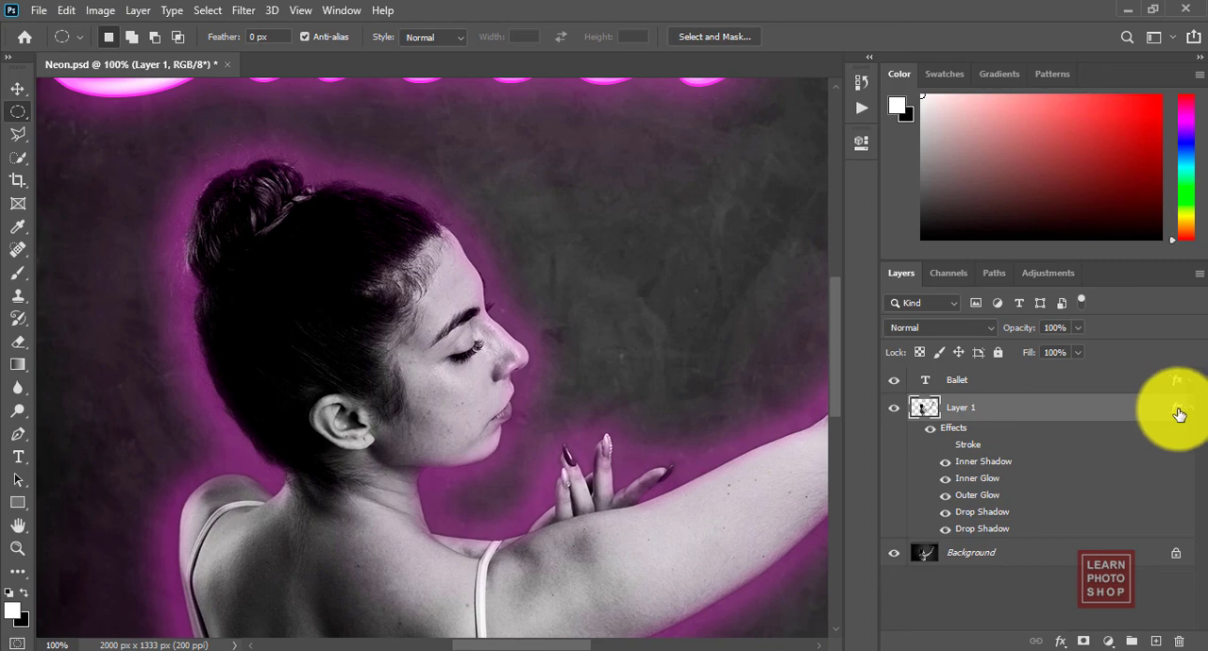
Step: Collapse the dancer layer's effects list and set the layer's opacity to 50%
click(1190, 407)
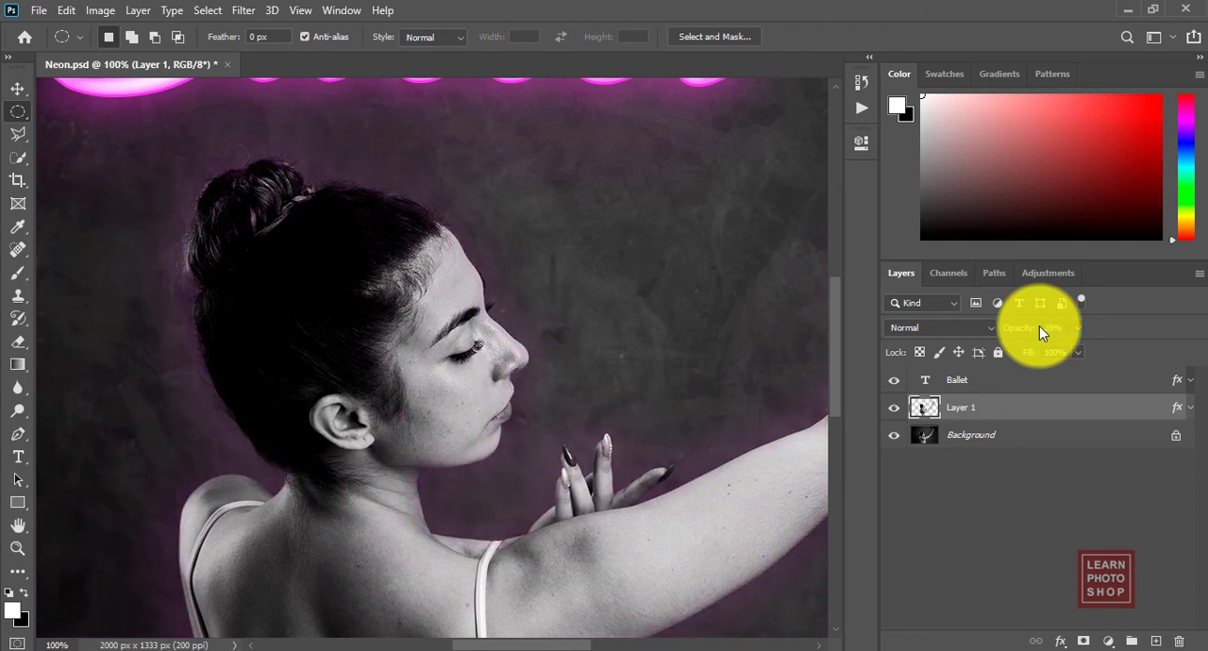
key(ctrl+0)
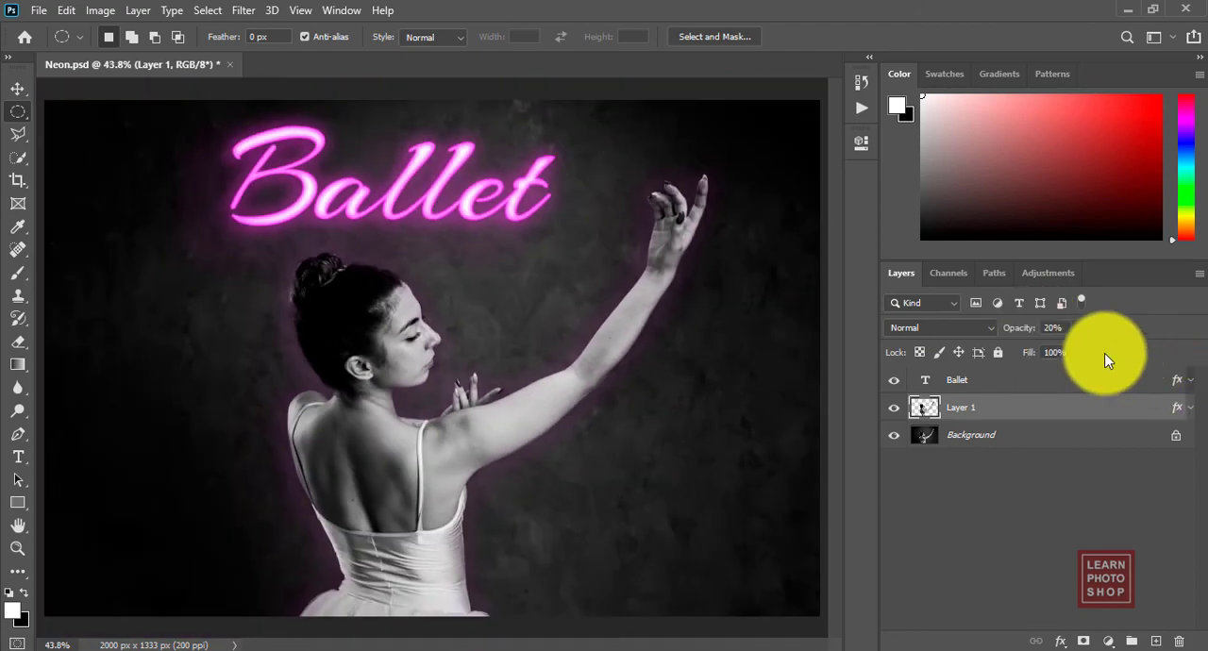
drag(1052, 327, 1030, 326)
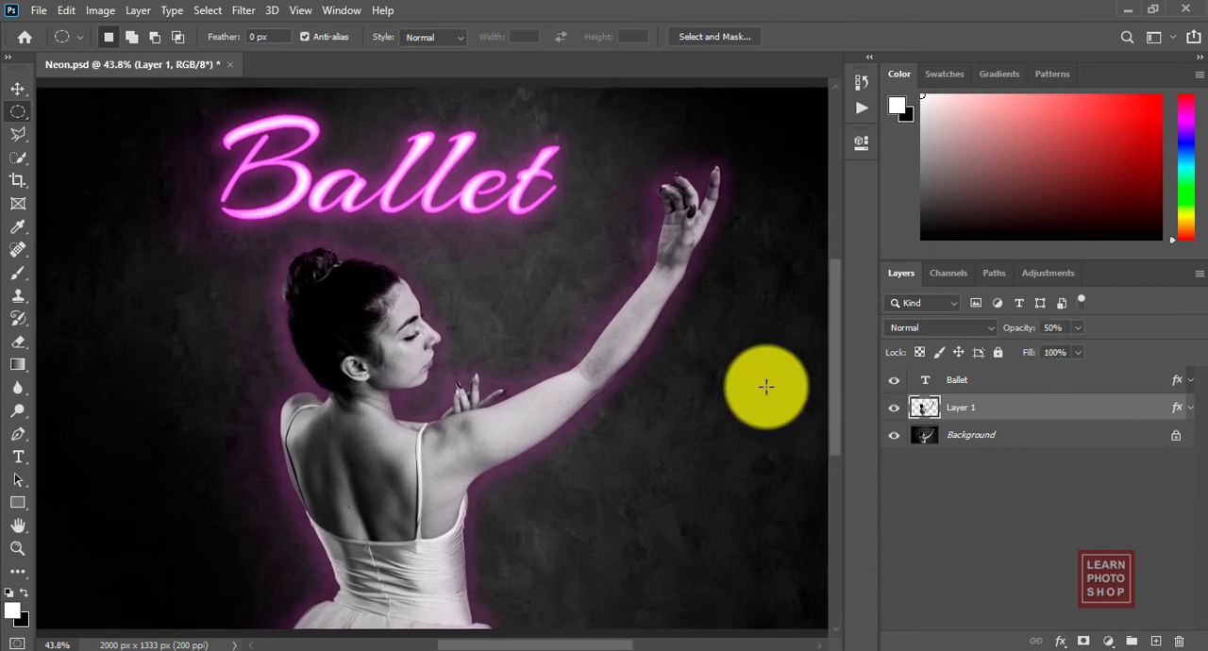
Step: Examine the glow around the dancer and the neon text at 100% and with the whole image in view
key(ctrl+1)
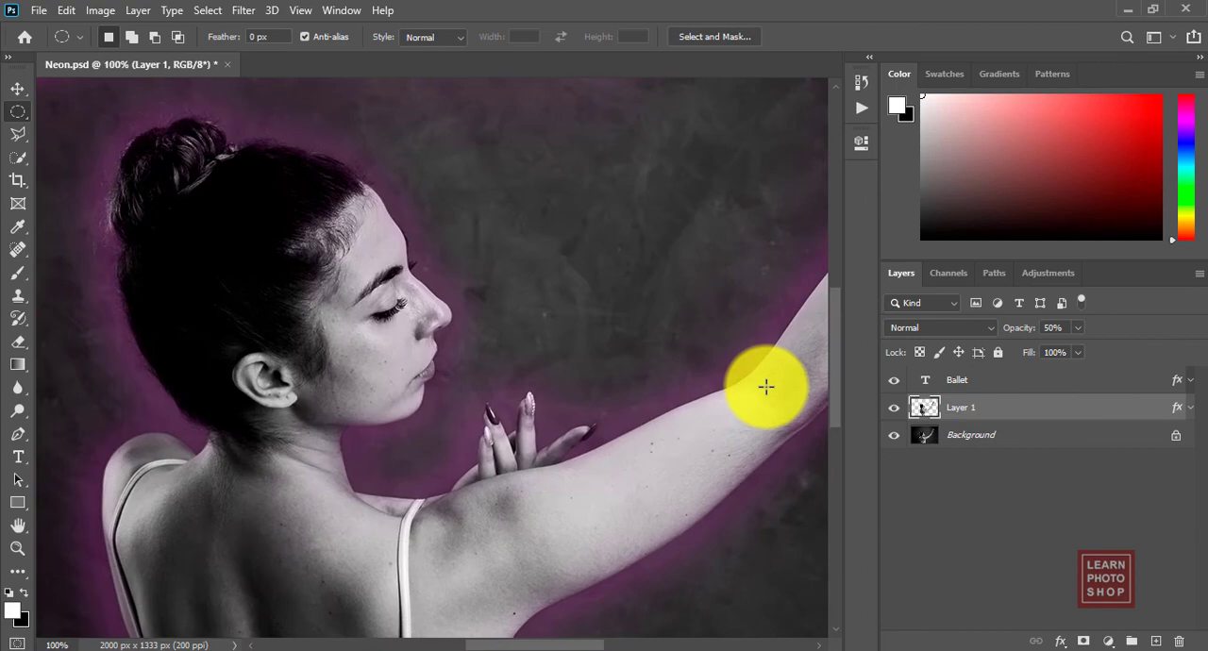
key(ctrl+0)
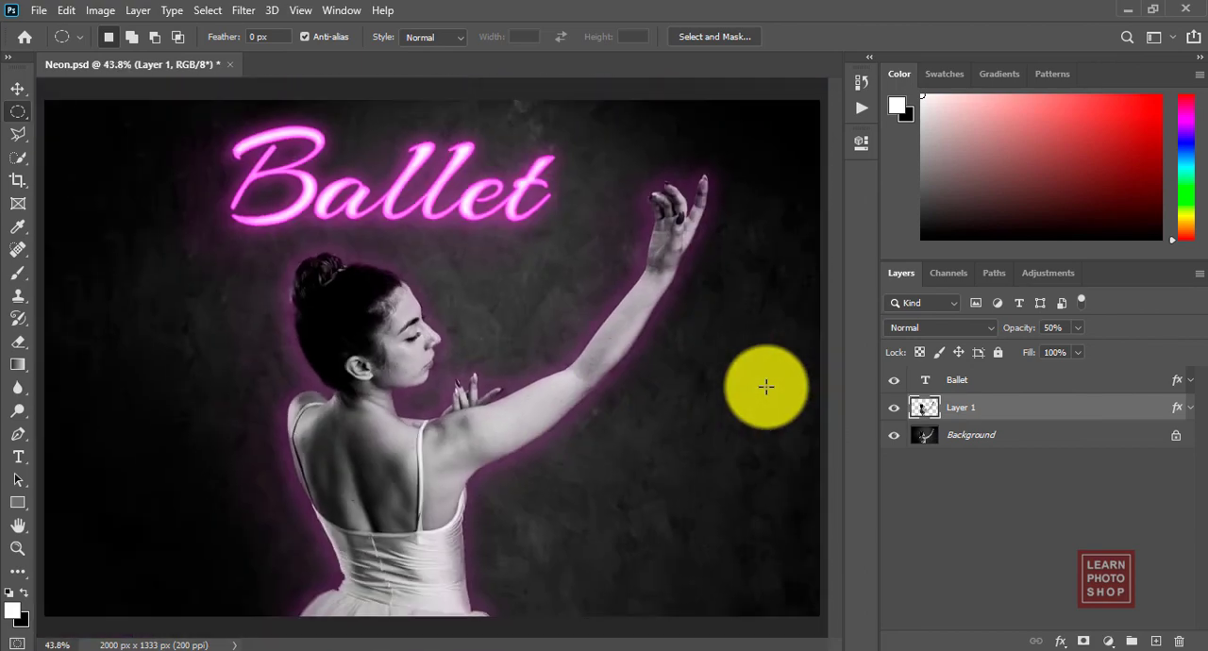
key(ctrl+1)
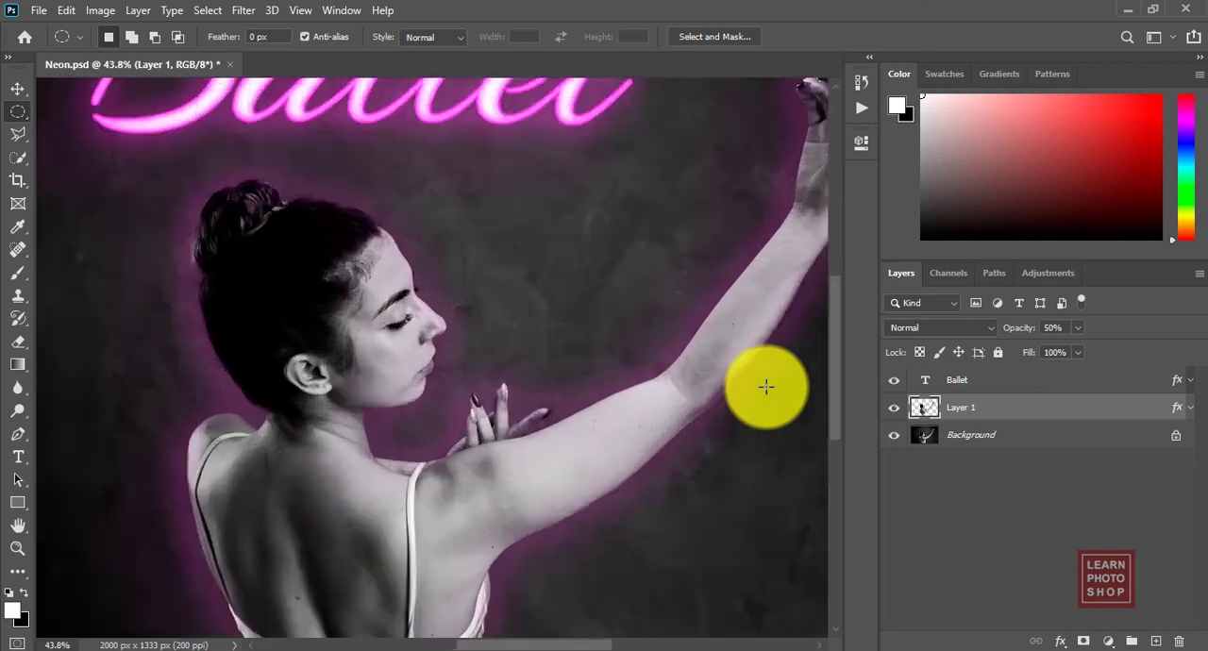
scroll(831, 283, up, 6)
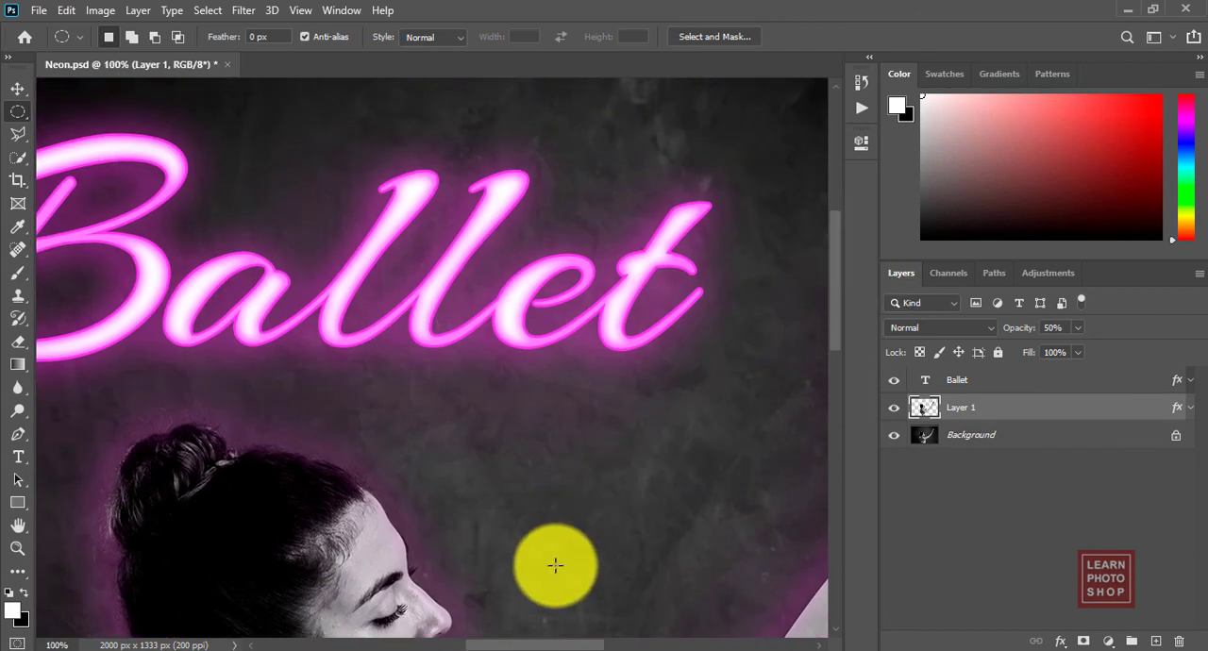
drag(552, 648, 532, 647)
key(ctrl+0)
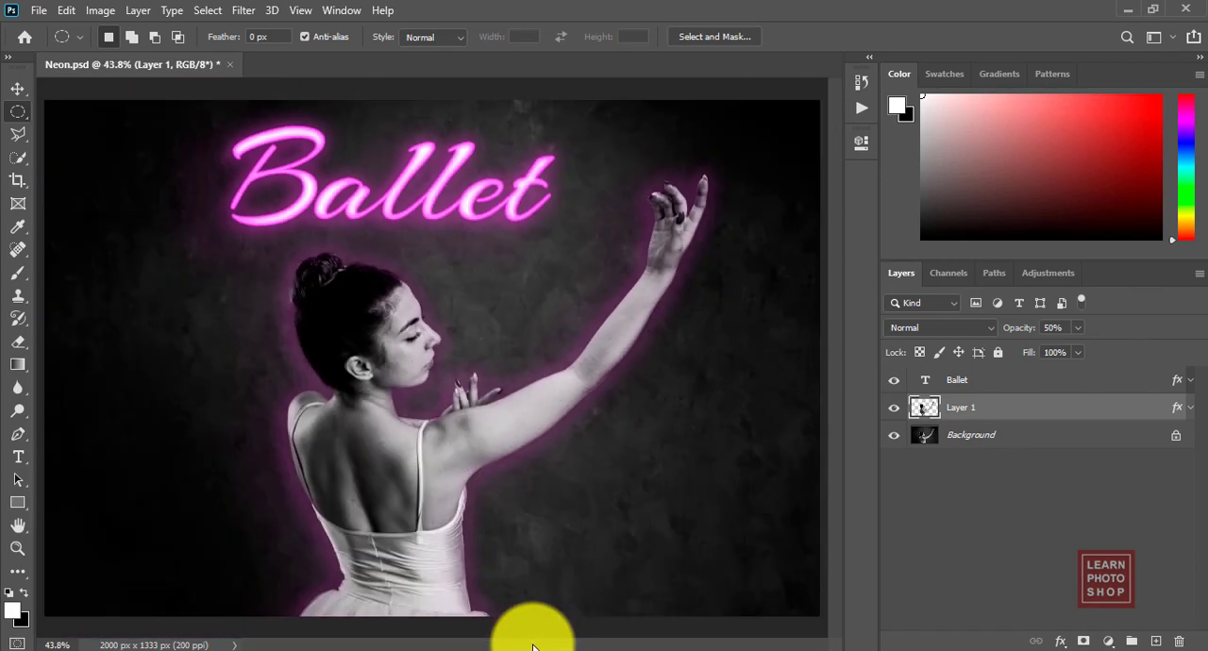